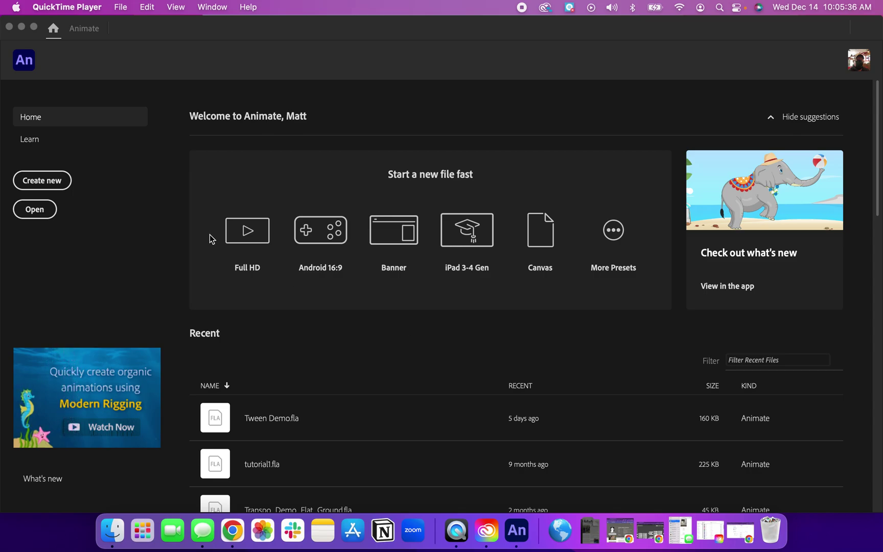
# Create a new Character Animation document from the Standard 640 x 480 preset with the ActionScript 3.0 platform type.
pyautogui.click(44, 181)
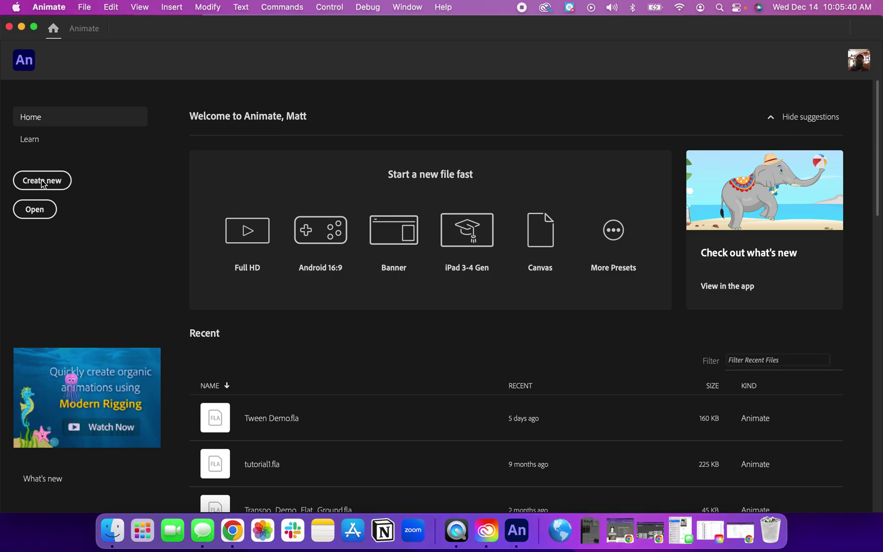
pyautogui.click(379, 235)
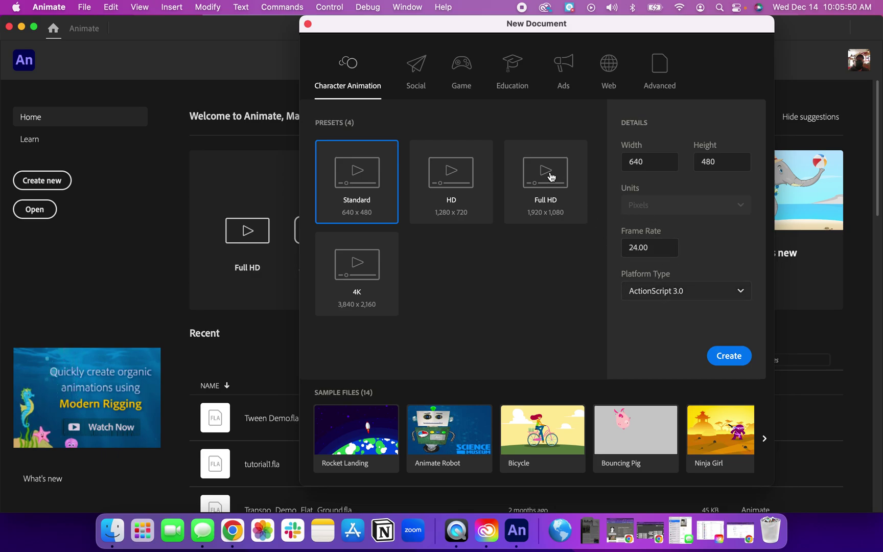
pyautogui.click(730, 357)
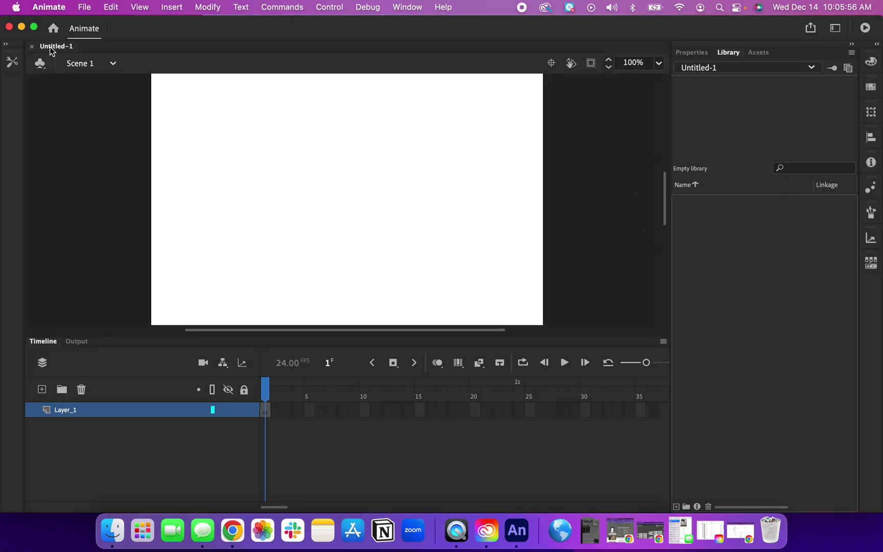
# Place an empty text field near the upper-left of the stage, keeping its type as Static Text.
pyautogui.click(12, 62)
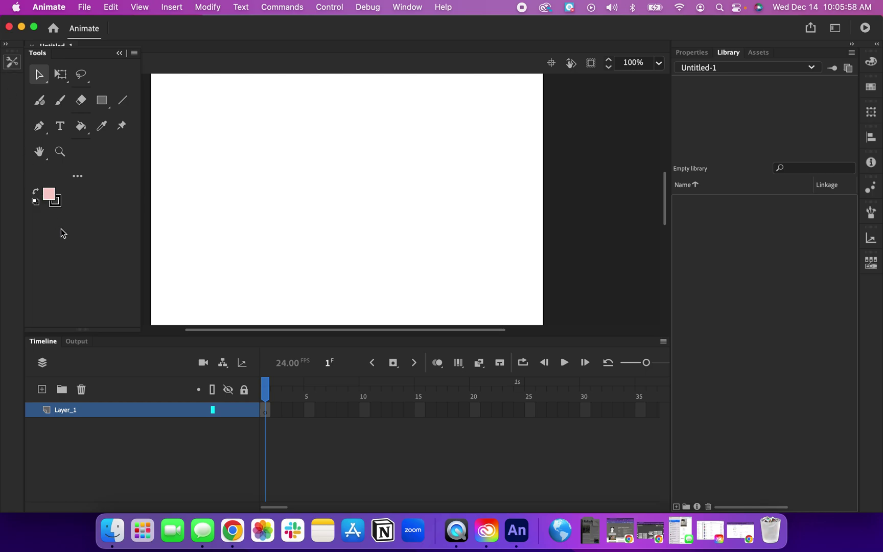
pyautogui.click(60, 127)
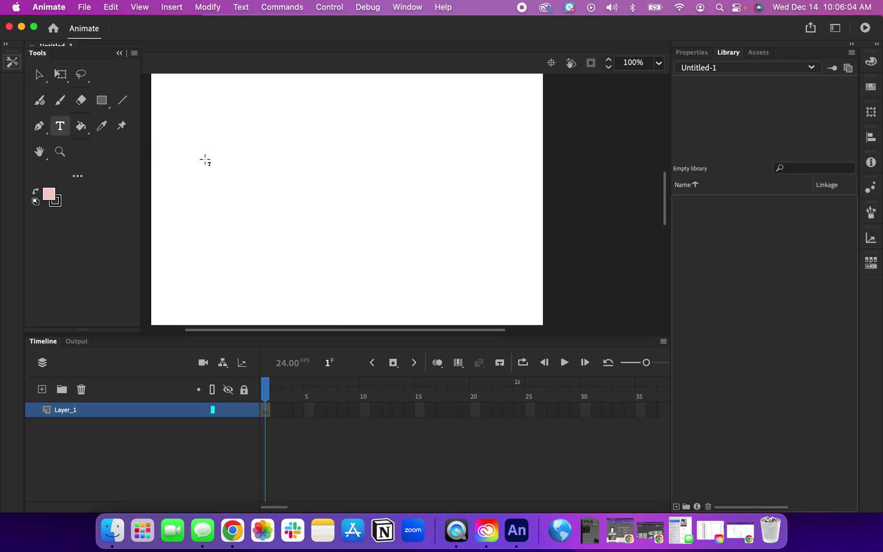
pyautogui.click(189, 129)
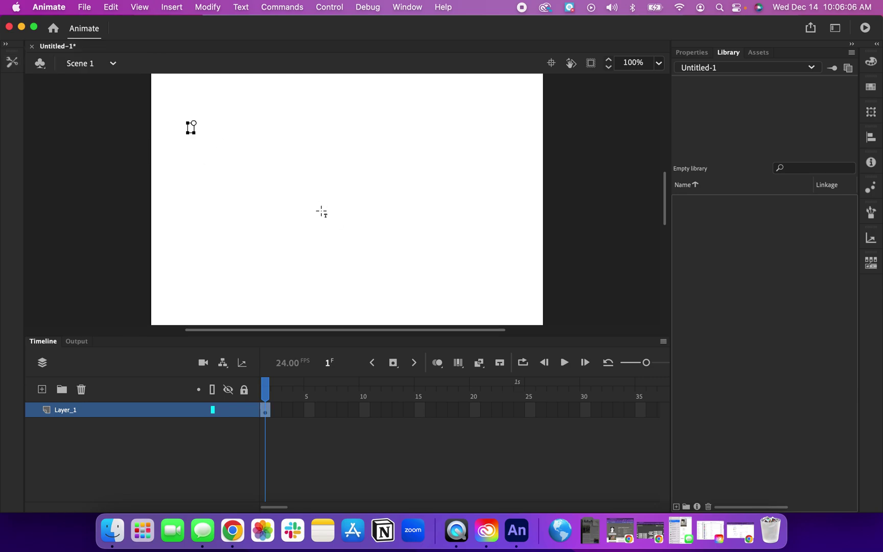
pyautogui.click(694, 53)
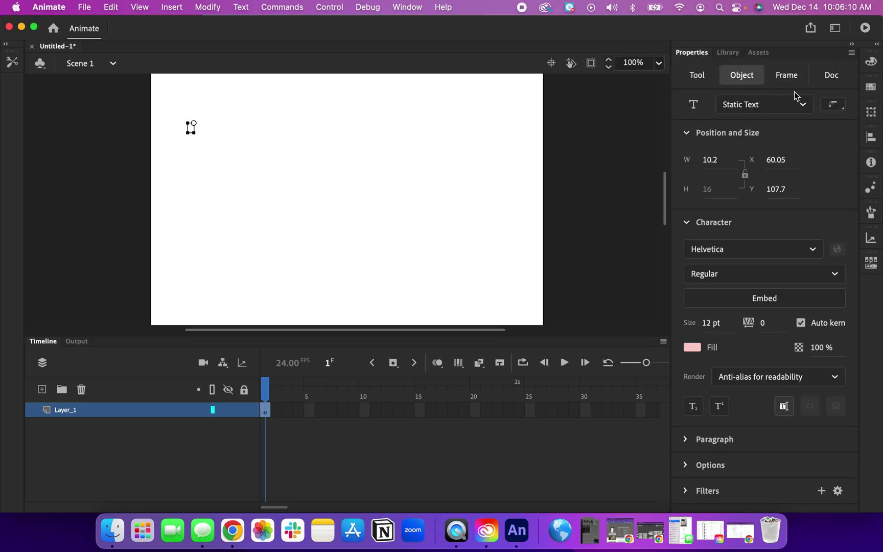
pyautogui.click(802, 106)
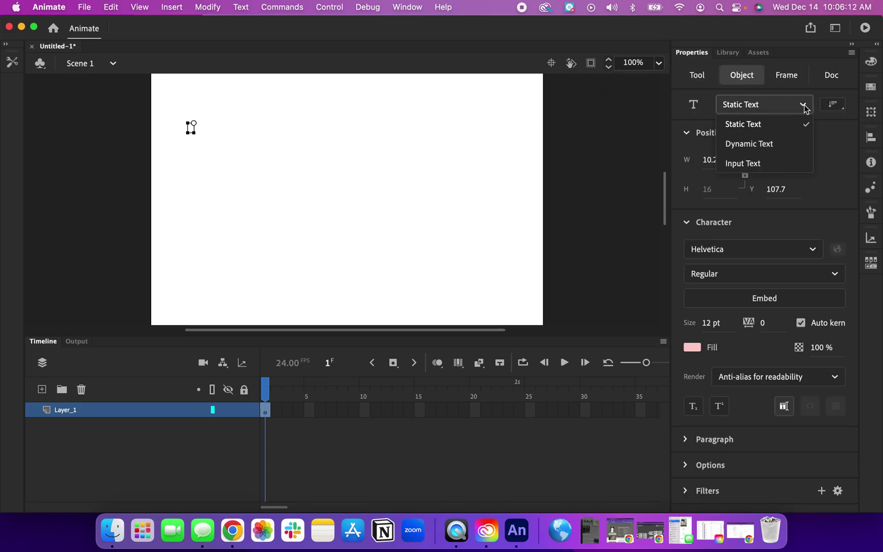
pyautogui.click(793, 92)
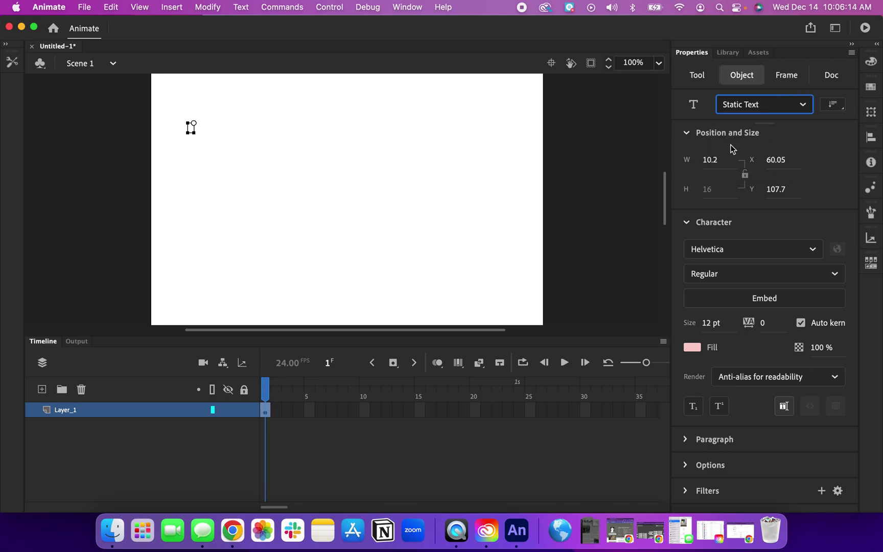
# Set the text field's font to HWT Gothic Round and its fill to blue.
pyautogui.click(810, 253)
pyautogui.click(812, 249)
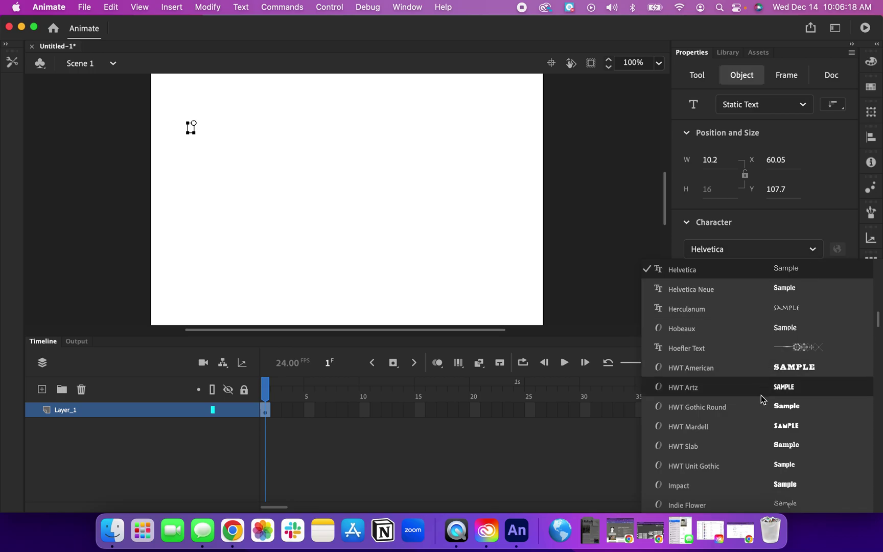
pyautogui.scroll(-3, 761, 399)
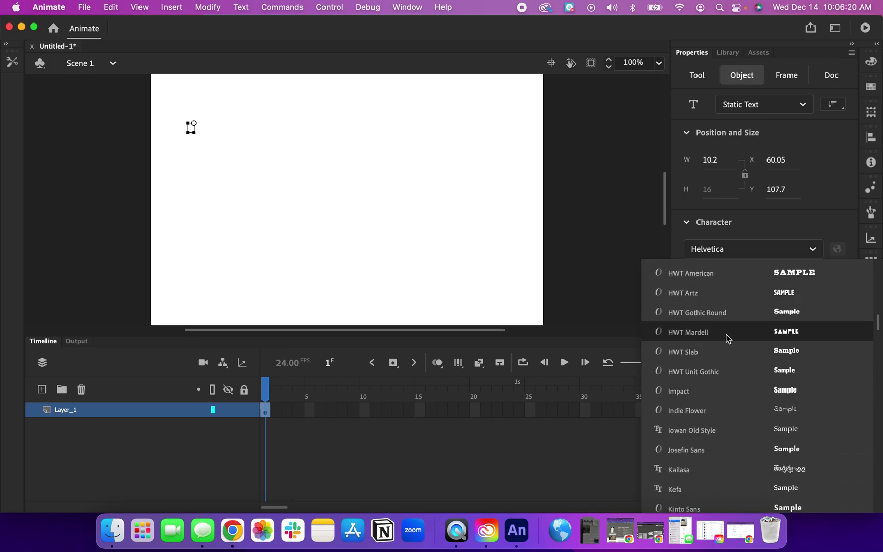
pyautogui.click(715, 320)
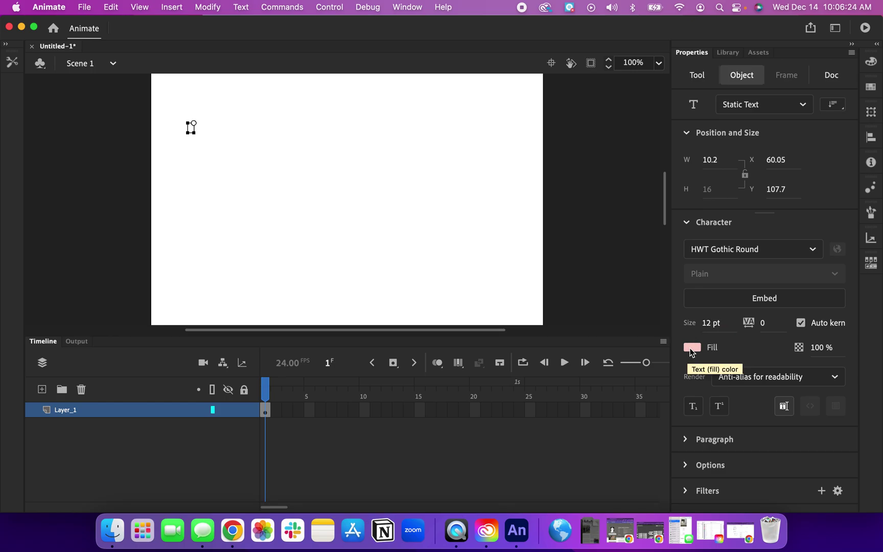
pyautogui.click(692, 348)
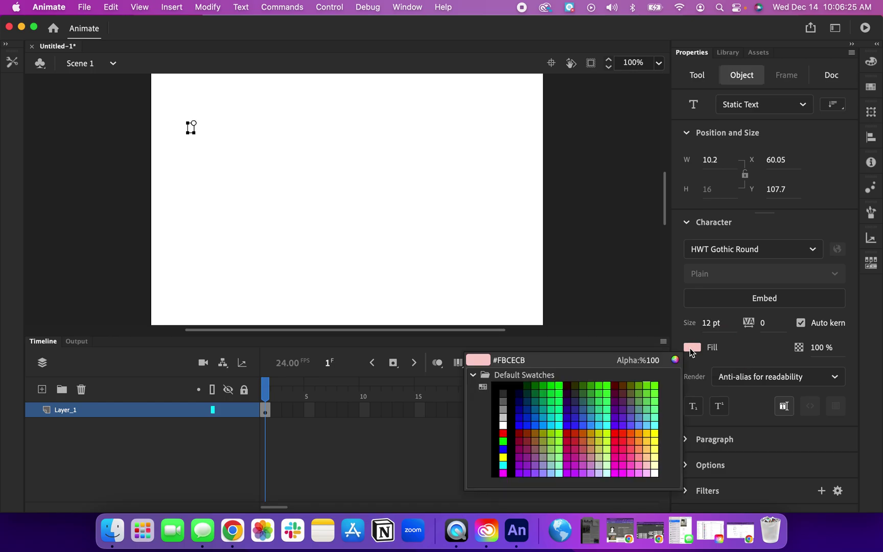
pyautogui.click(520, 424)
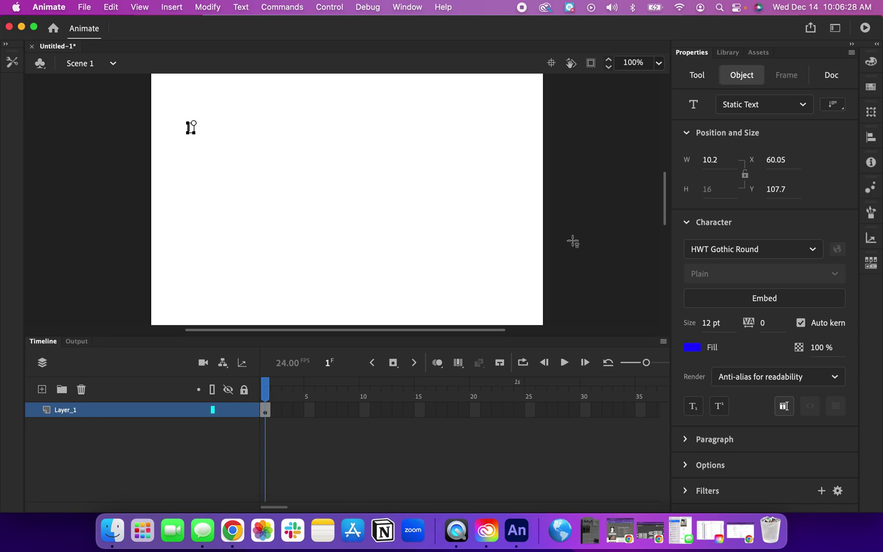
# Set the font size to 72 pt and enter the first name in lowercase.
pyautogui.click(714, 327)
pyautogui.write('72')
pyautogui.press('Return')
pyautogui.write('ma')
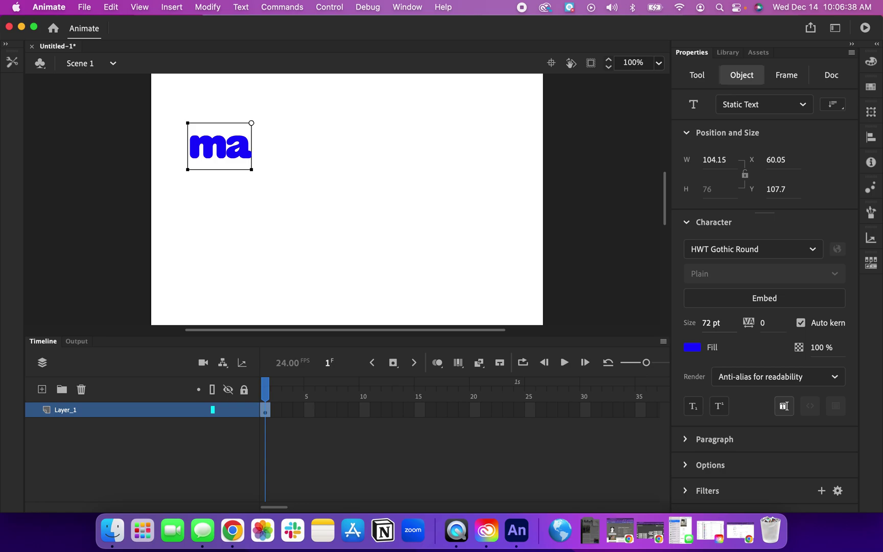
pyautogui.write('tt')
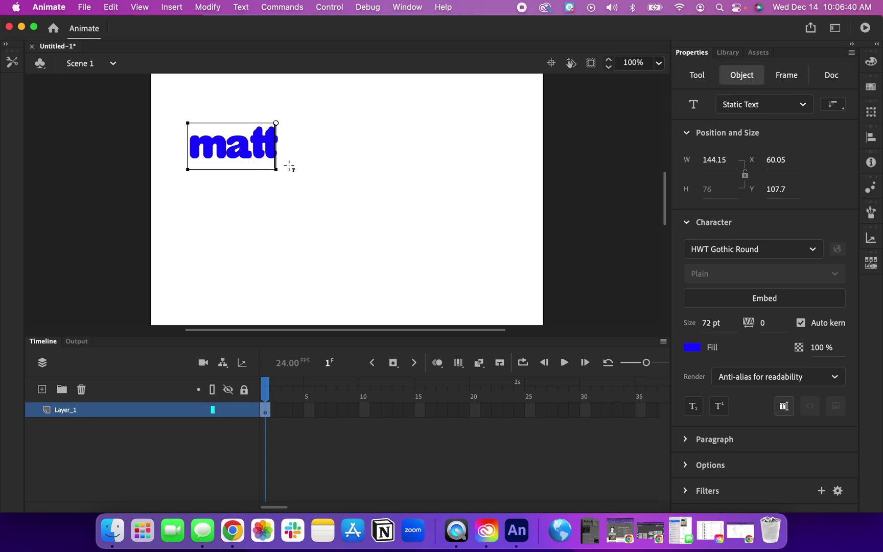
# Select the whole name, try the Impact font on it, and set its font to Manteiga.
pyautogui.doubleClick(262, 146)
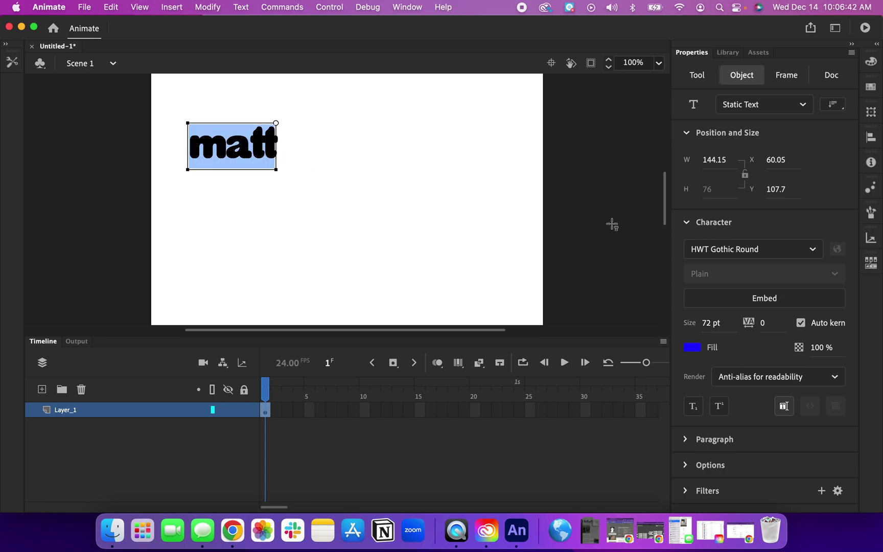
pyautogui.click(812, 250)
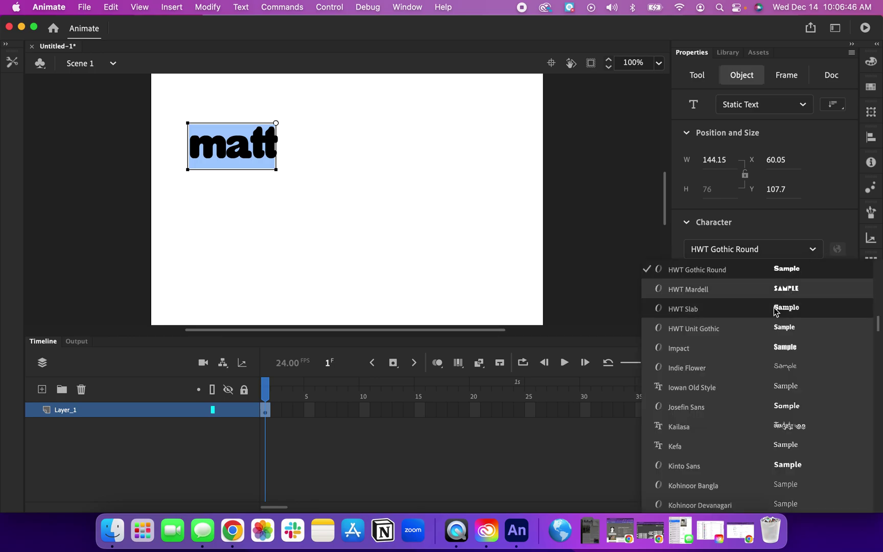
pyautogui.click(752, 348)
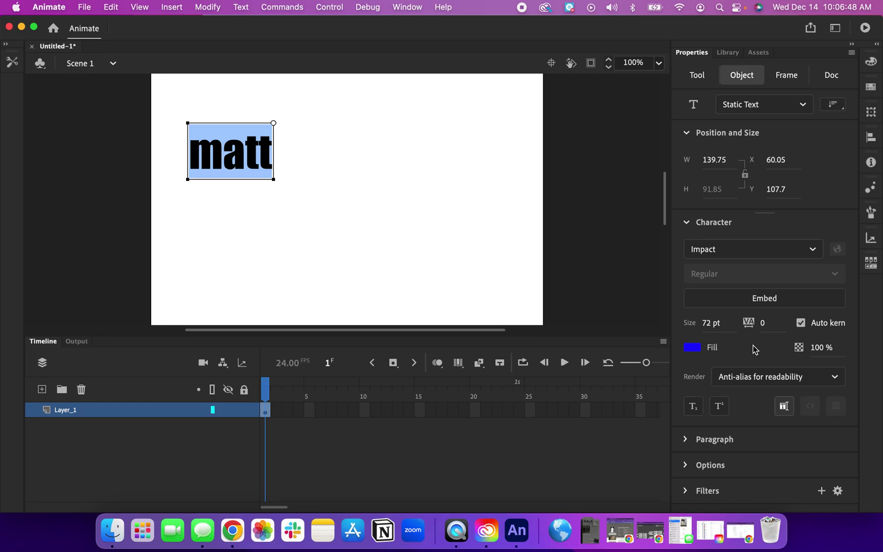
pyautogui.click(812, 249)
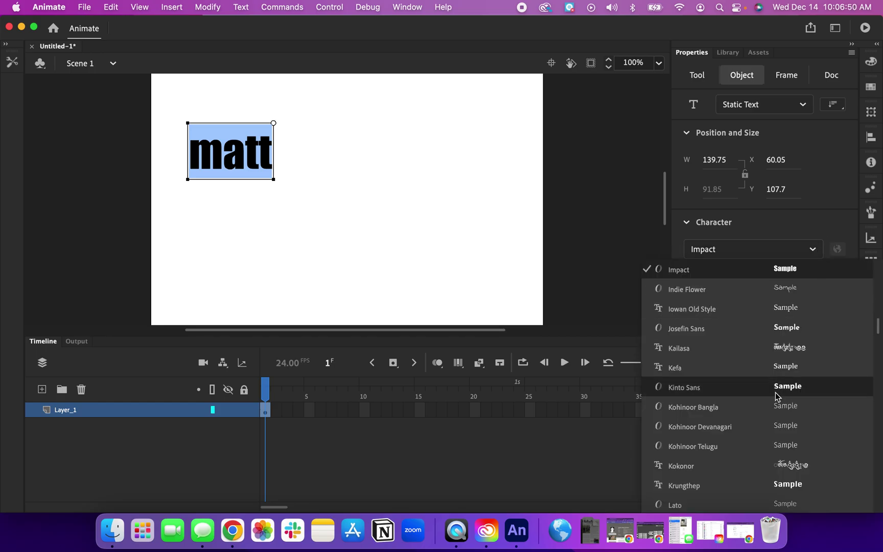
pyautogui.scroll(-8, 776, 397)
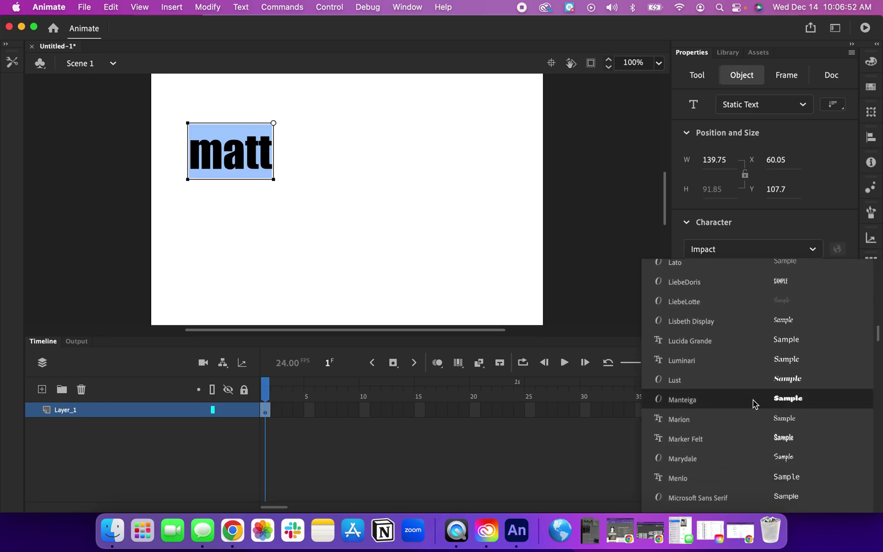
pyautogui.click(755, 403)
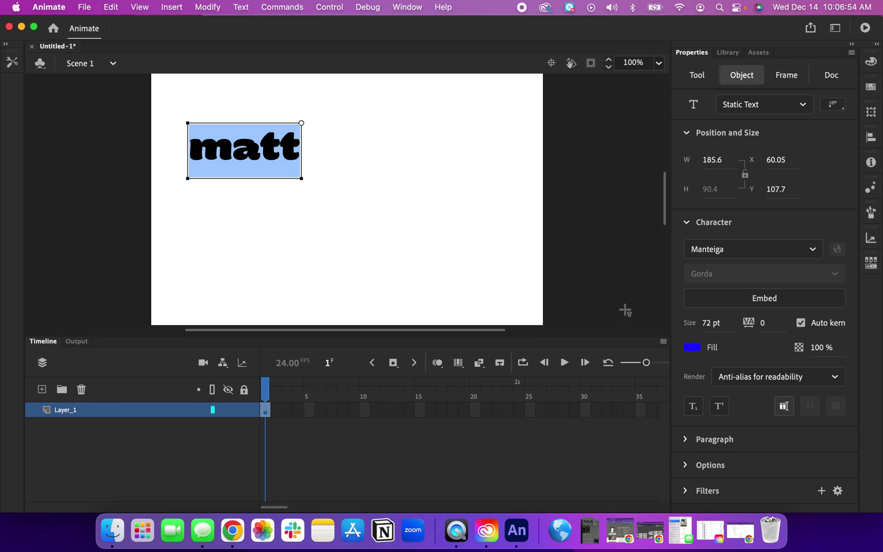
# Enlarge the selected name to a font size of 125 pt.
pyautogui.moveTo(712, 325)
pyautogui.mouseDown()
pyautogui.moveTo(680, 306)
pyautogui.moveTo(749, 335)
pyautogui.moveTo(711, 321)
pyautogui.moveTo(748, 323)
pyautogui.moveTo(725, 323)
pyautogui.mouseUp()
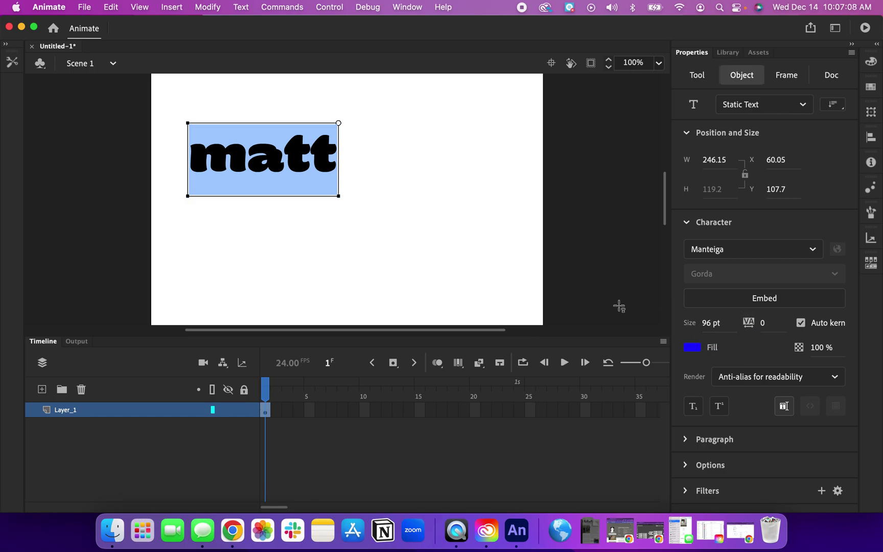
pyautogui.click(706, 323)
pyautogui.write('125')
pyautogui.press('Return')
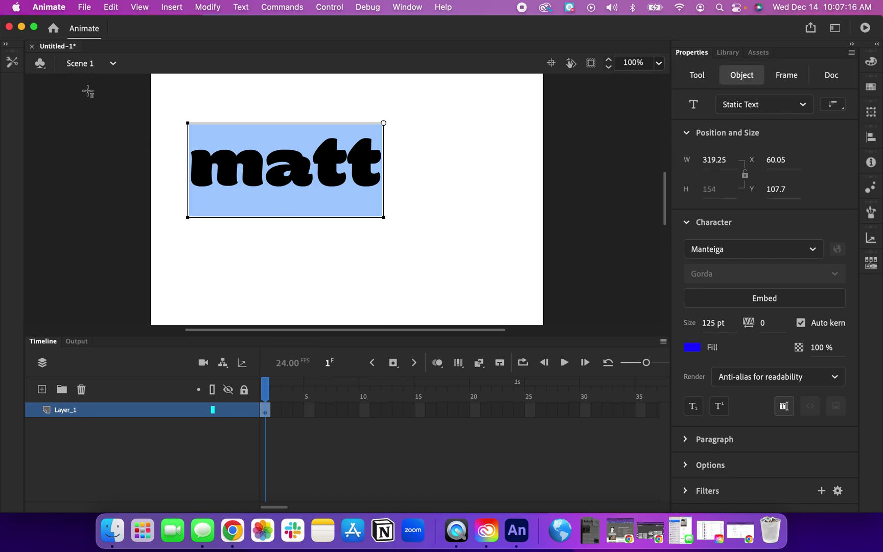
# Move the finished text block with the Selection tool to about X 213, Y 120 on the stage.
pyautogui.click(10, 62)
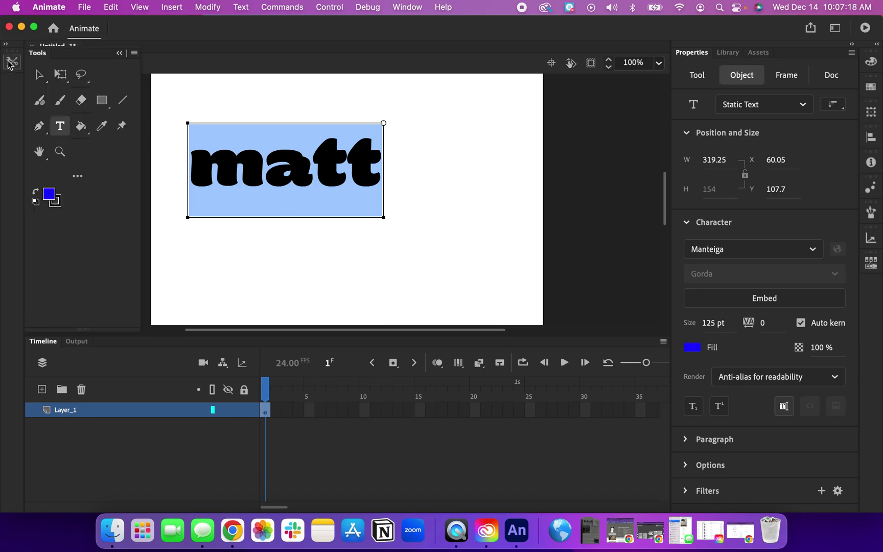
pyautogui.click(38, 76)
pyautogui.click(186, 98)
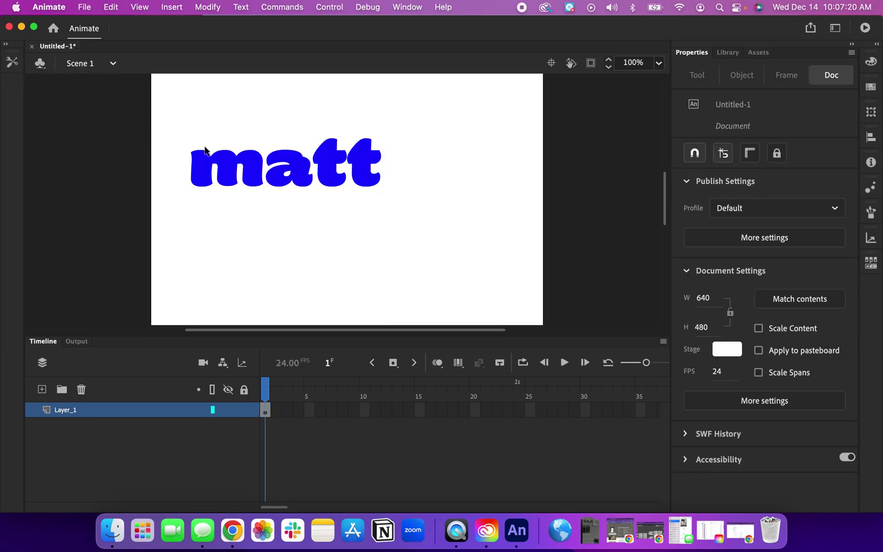
pyautogui.moveTo(219, 170); pyautogui.dragTo(311, 176)
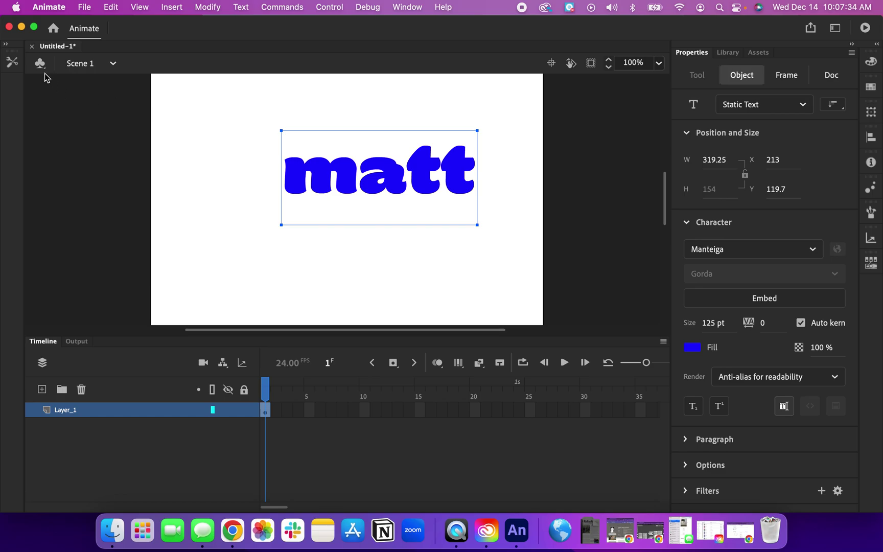
pyautogui.click(16, 65)
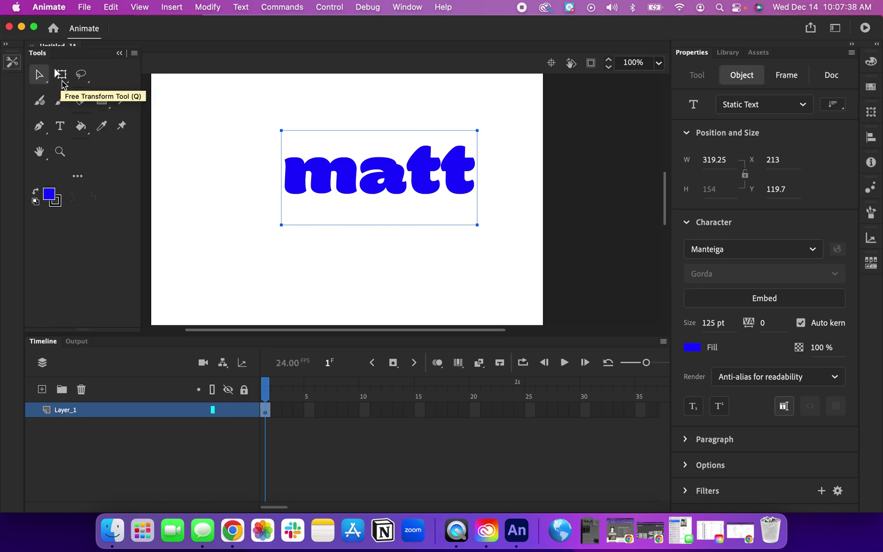
pyautogui.click(62, 82)
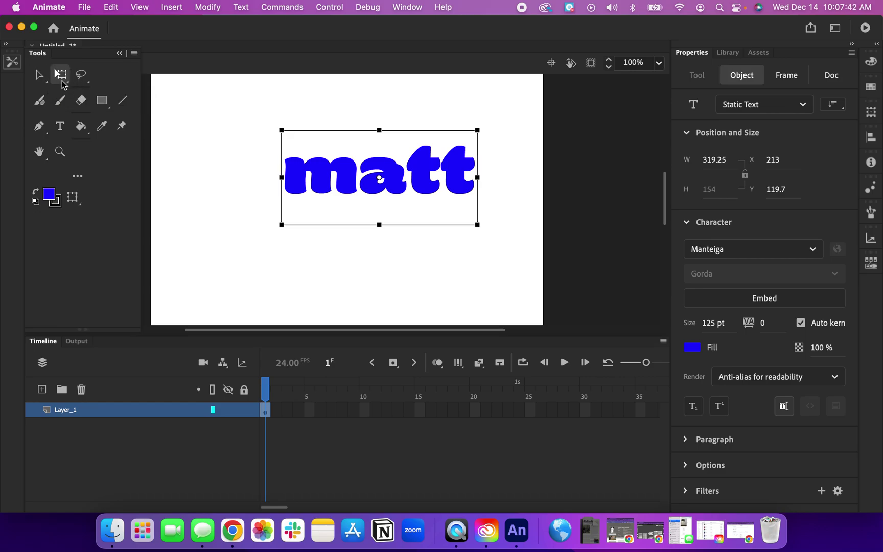
pyautogui.click(356, 178)
pyautogui.doubleClick(356, 178)
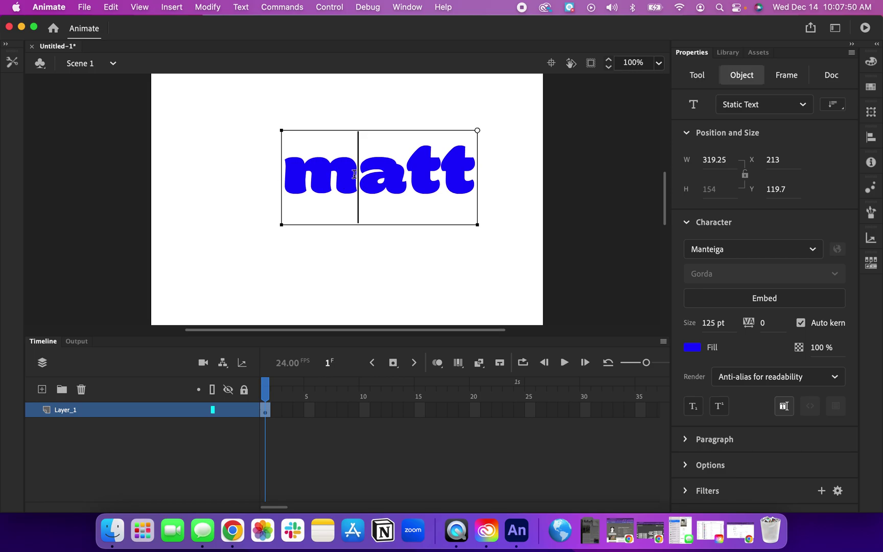
pyautogui.rightClick(341, 183)
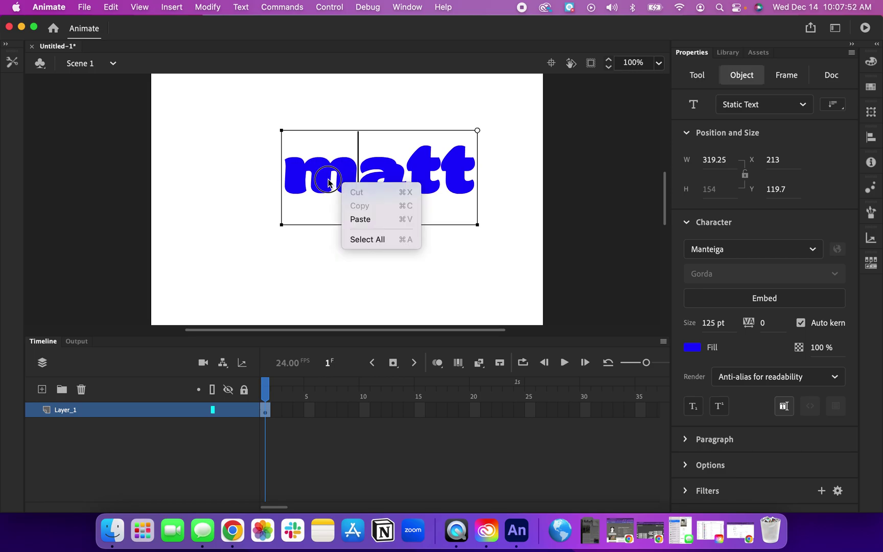
pyautogui.click(314, 166)
# Select the text block with the Free Transform tool and break it apart into individual letters.
pyautogui.click(18, 63)
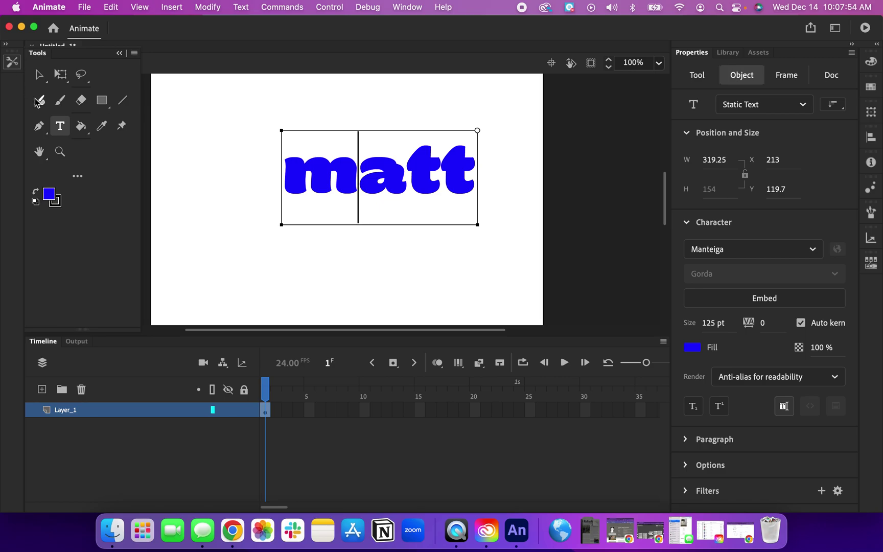
pyautogui.click(60, 74)
pyautogui.rightClick(337, 204)
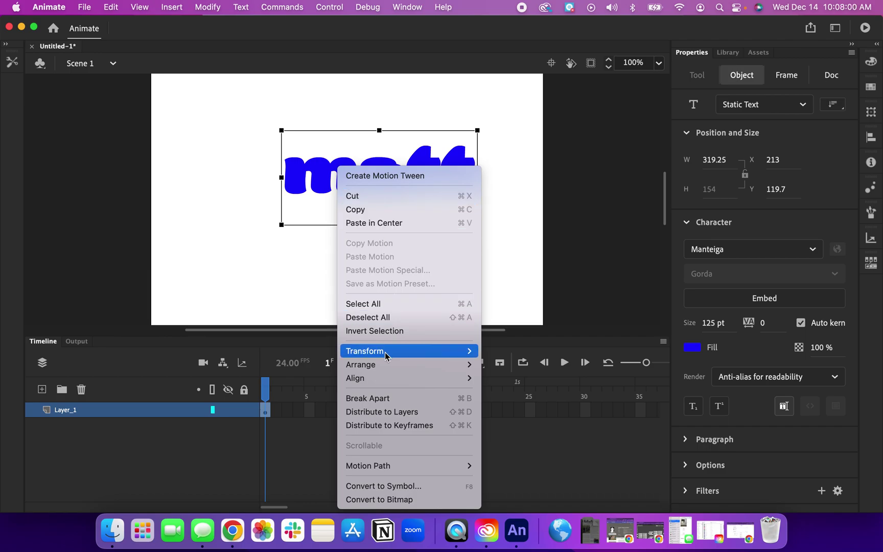
pyautogui.click(374, 403)
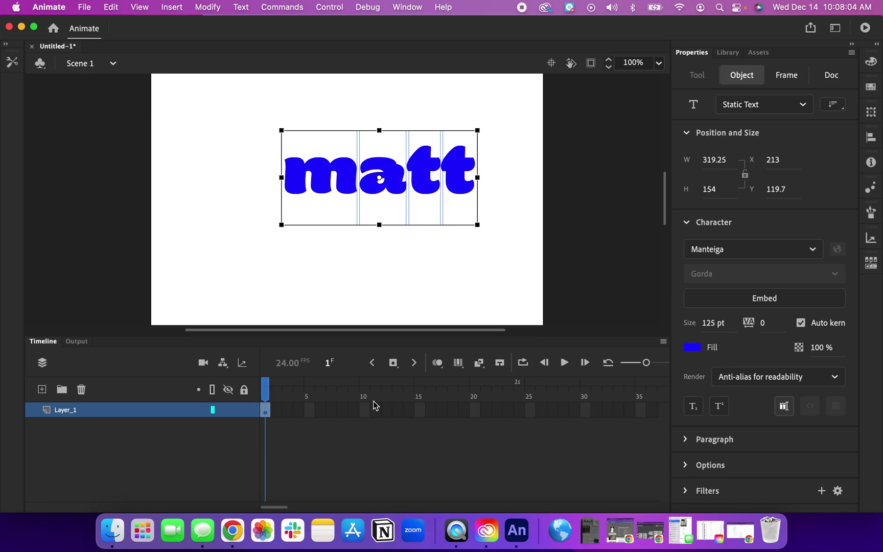
# Distribute the broken-apart letters to separate layers and clear the selection.
pyautogui.rightClick(341, 182)
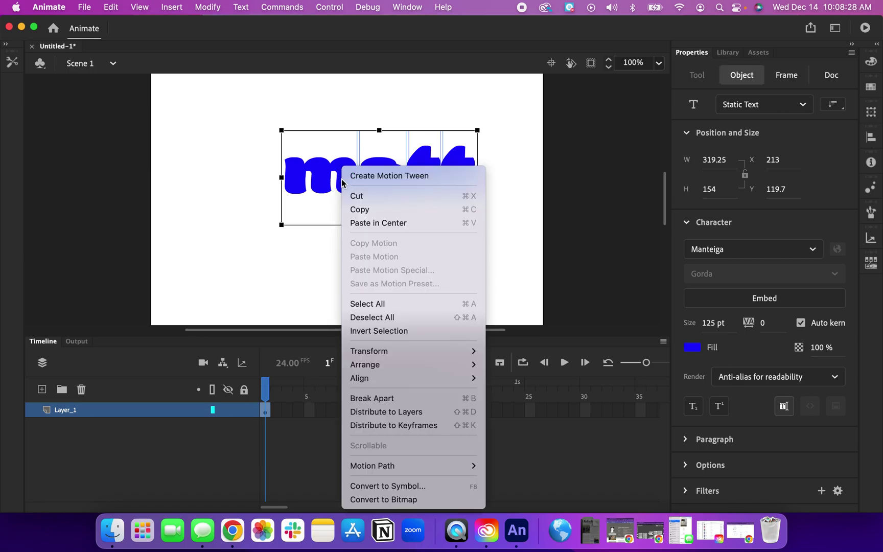
pyautogui.click(384, 414)
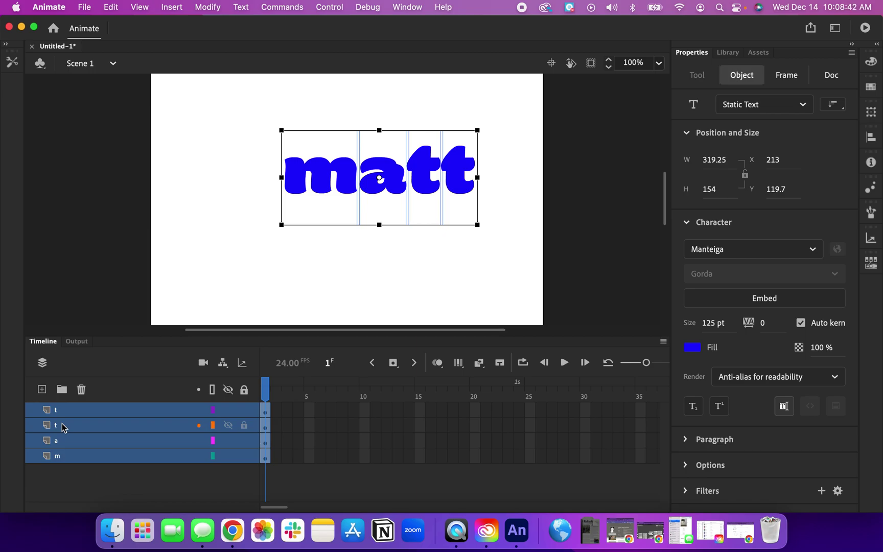
pyautogui.click(120, 492)
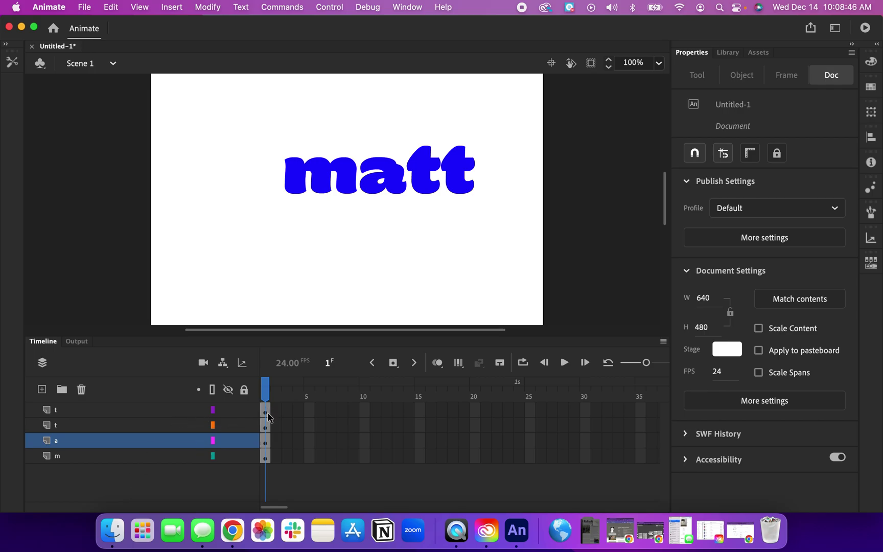
# Convert the final letter t on the topmost layer to a Graphic symbol named T-1.
pyautogui.click(267, 412)
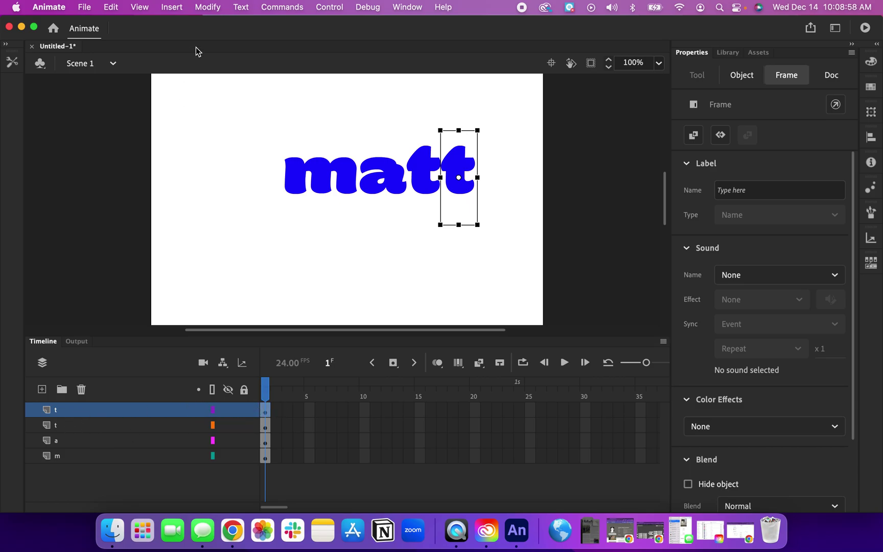
pyautogui.click(207, 8)
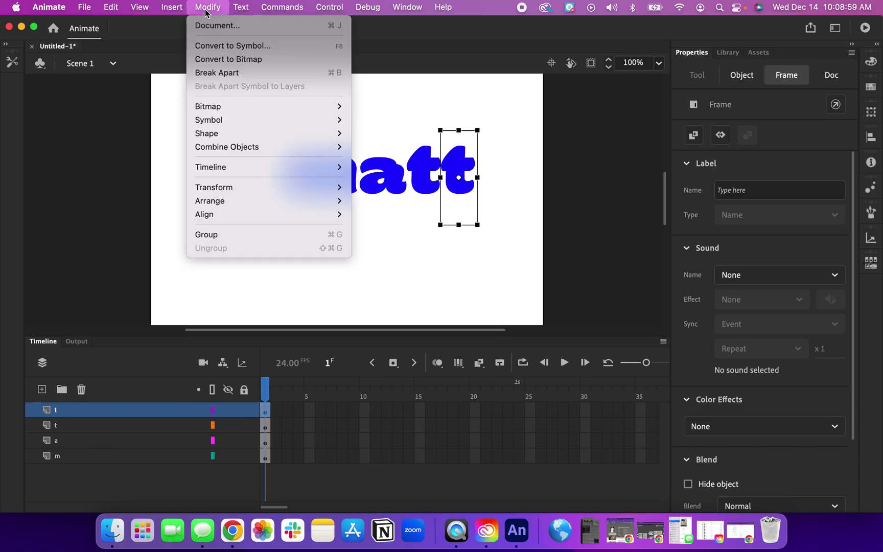
pyautogui.click(211, 45)
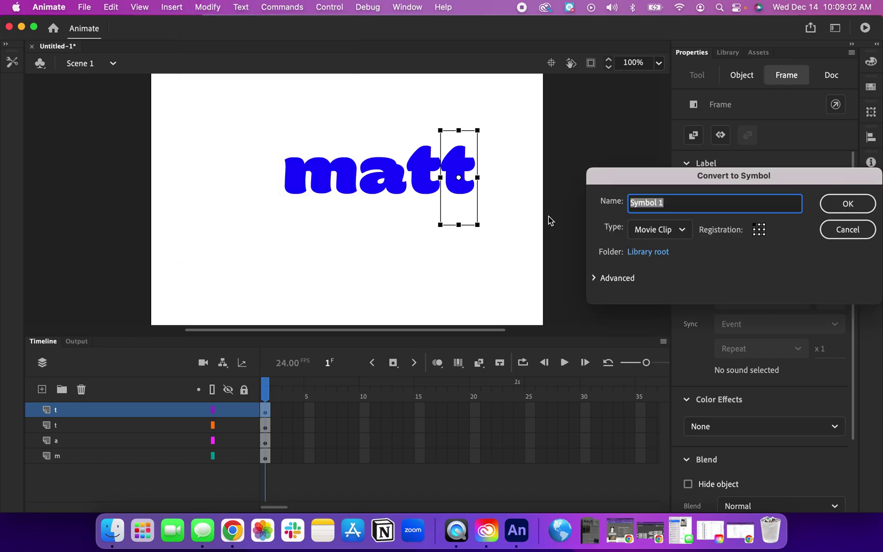
pyautogui.write('T-1')
pyautogui.click(677, 232)
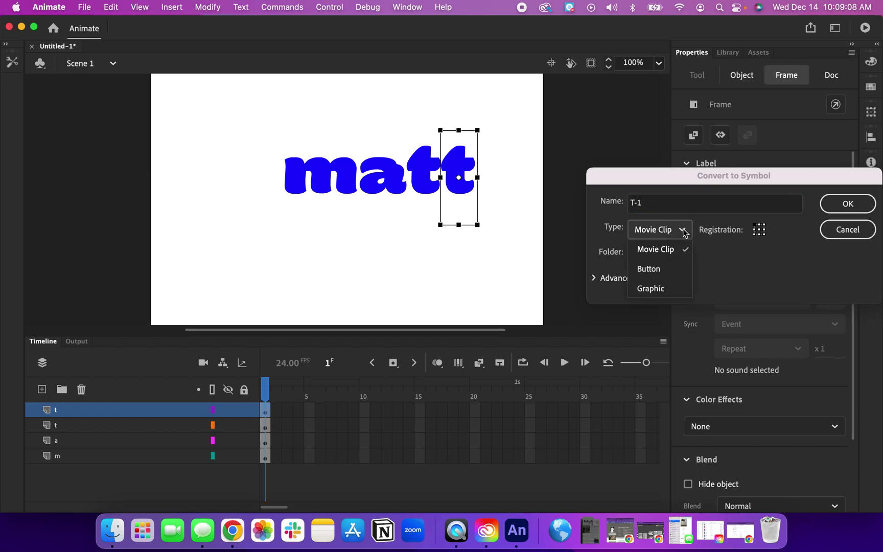
pyautogui.click(650, 289)
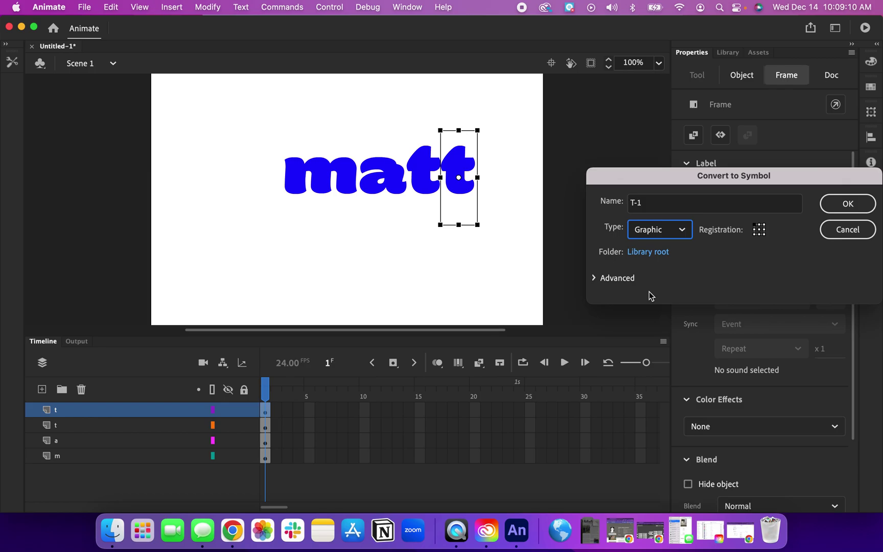
pyautogui.click(849, 205)
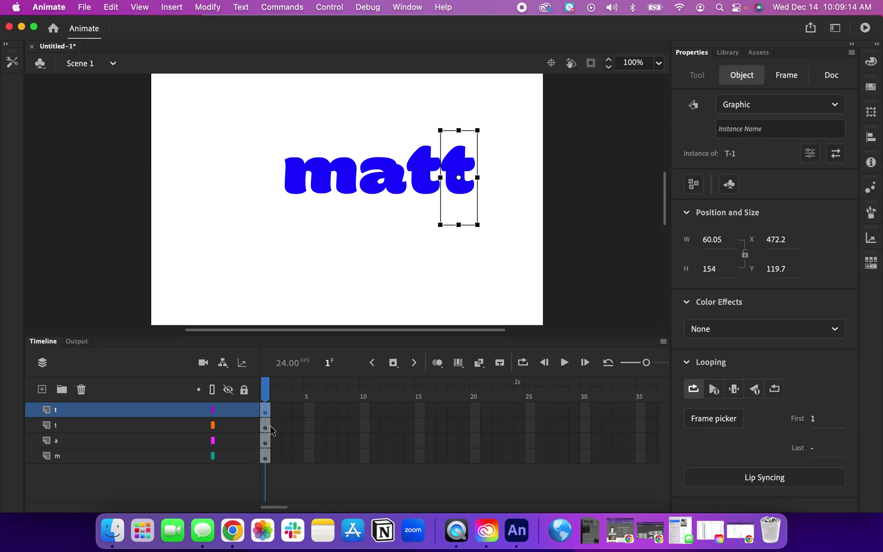
# Convert the other letter t on the second layer to a Graphic symbol named t-2.
pyautogui.click(264, 426)
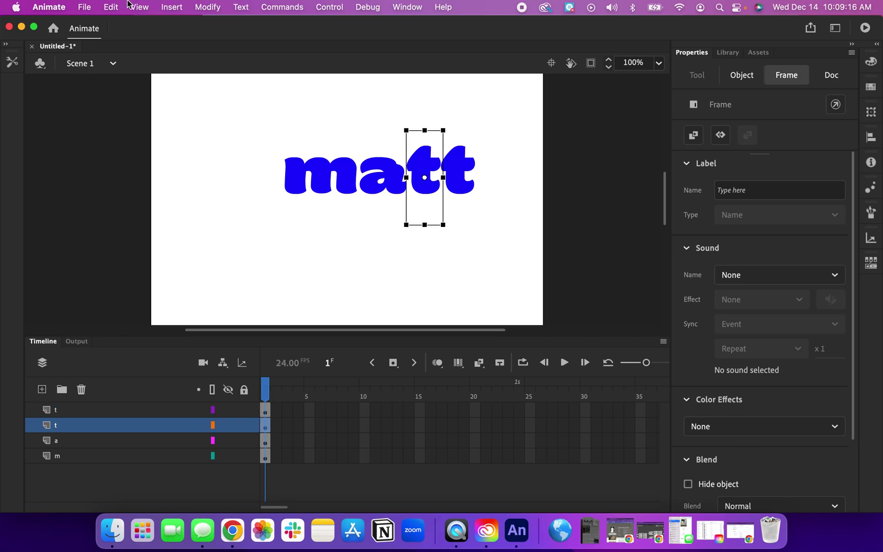
pyautogui.click(207, 6)
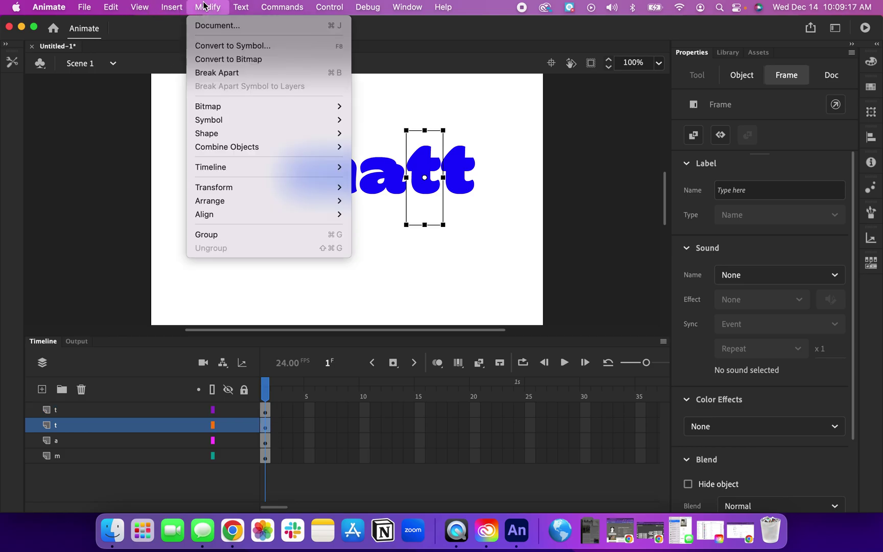
pyautogui.click(204, 45)
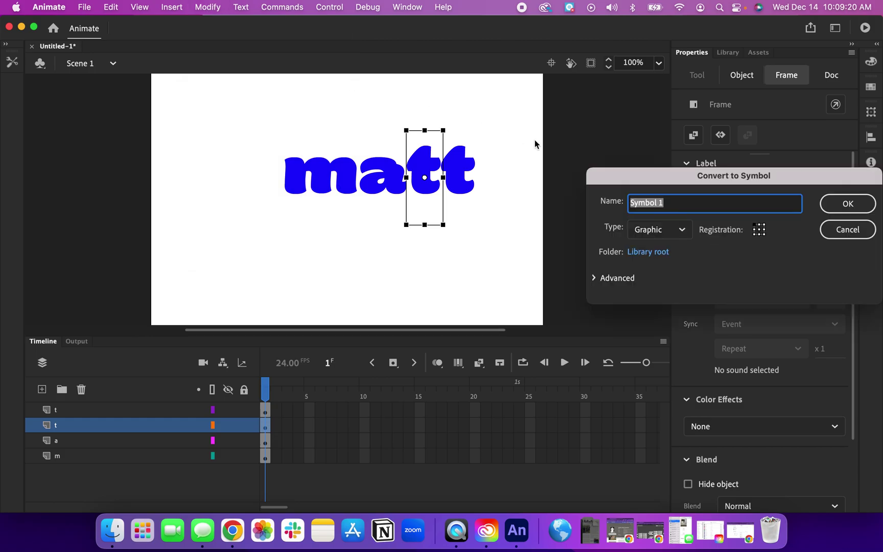
pyautogui.write('t-2')
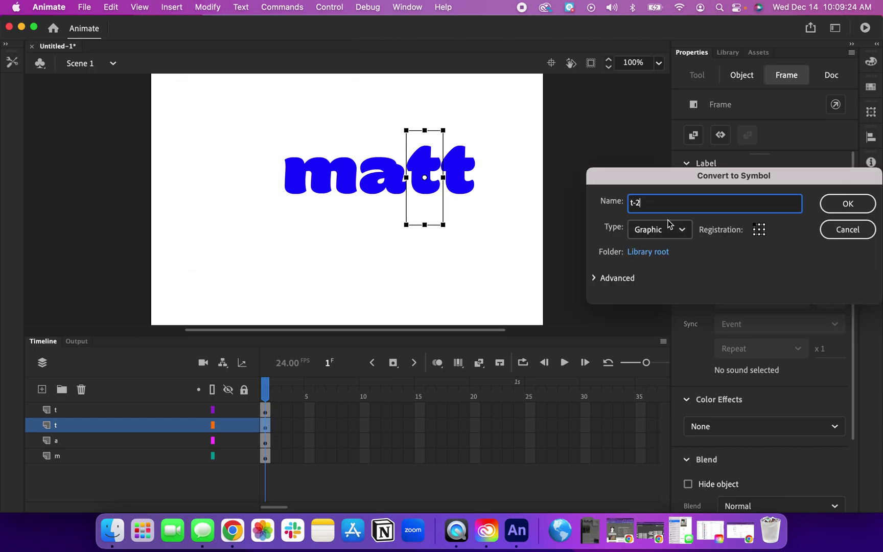
pyautogui.click(841, 204)
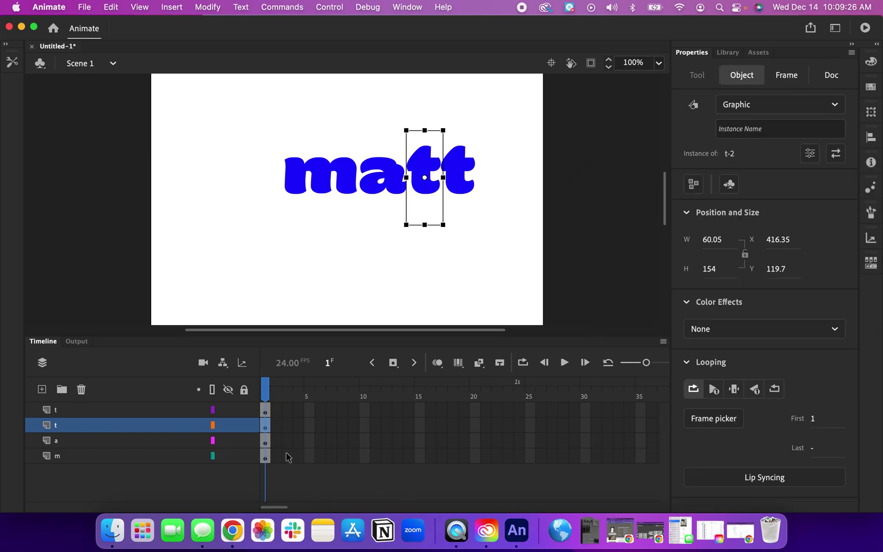
# Convert the letter on the a layer to a Graphic symbol named a.
pyautogui.click(266, 442)
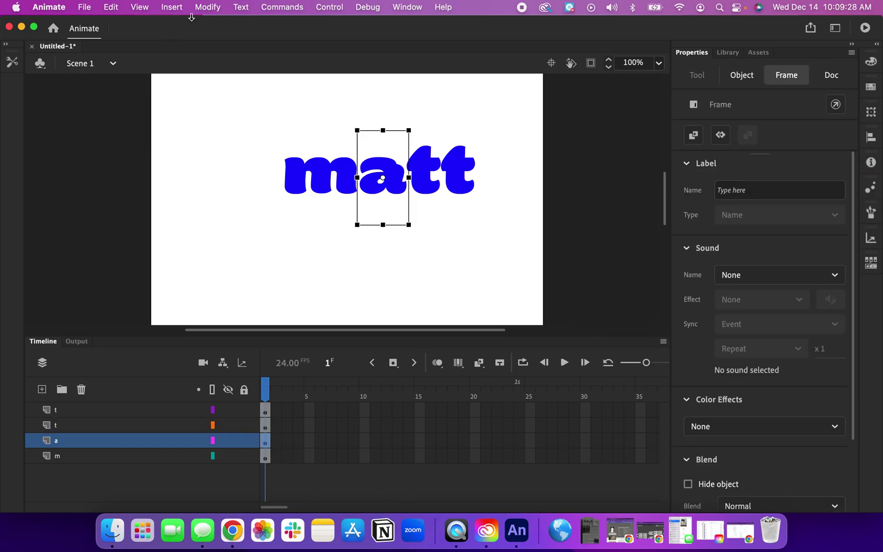
pyautogui.click(207, 6)
pyautogui.click(276, 46)
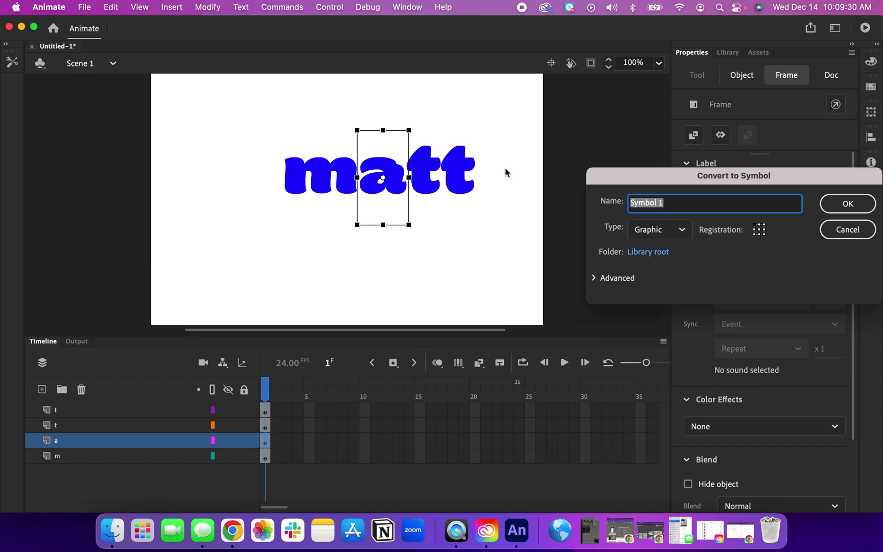
pyautogui.write('a')
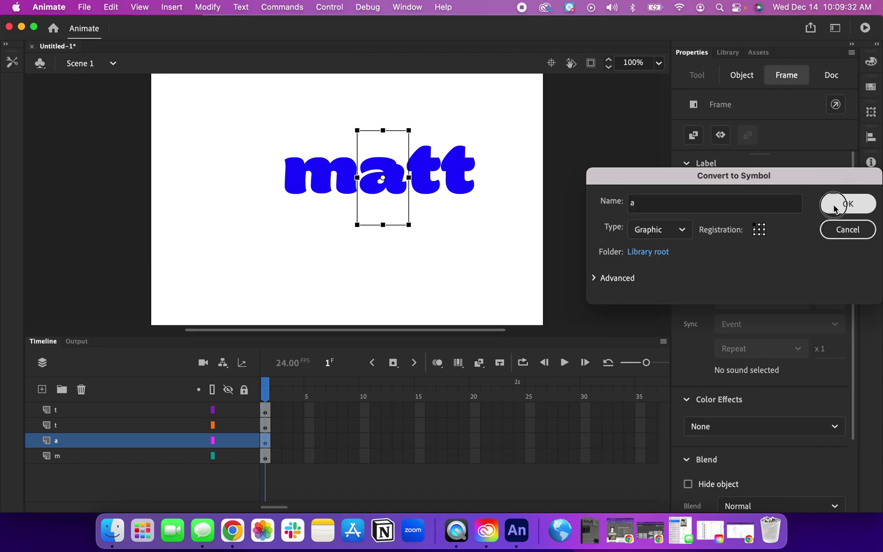
pyautogui.click(843, 203)
# Convert the letter on the m layer to a Graphic symbol named m.
pyautogui.click(263, 460)
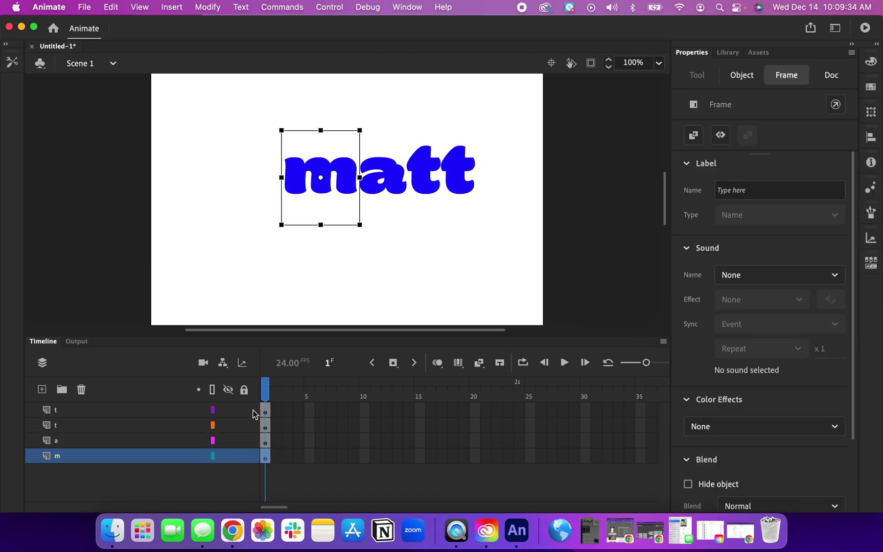
pyautogui.click(208, 7)
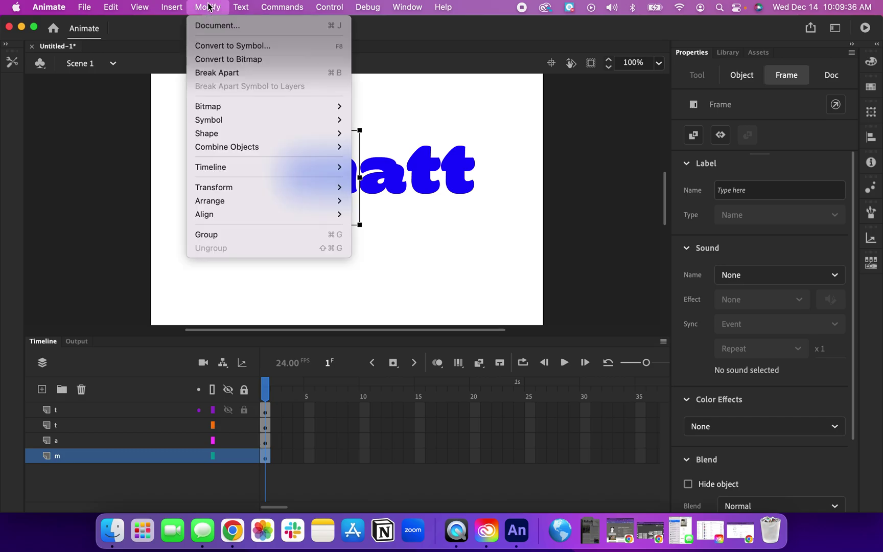
pyautogui.click(209, 46)
pyautogui.write('m')
pyautogui.click(844, 204)
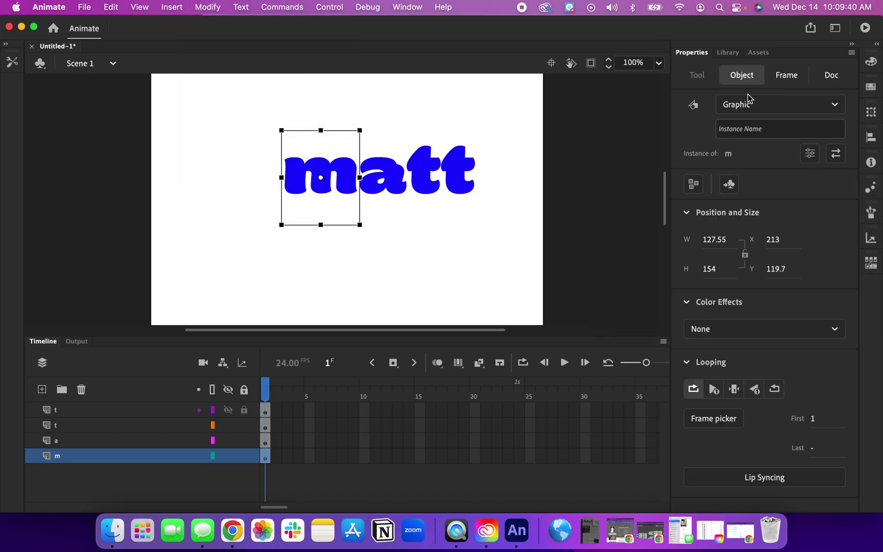
# Preview each of the letter symbols in the document's library, then return to the object properties.
pyautogui.click(727, 53)
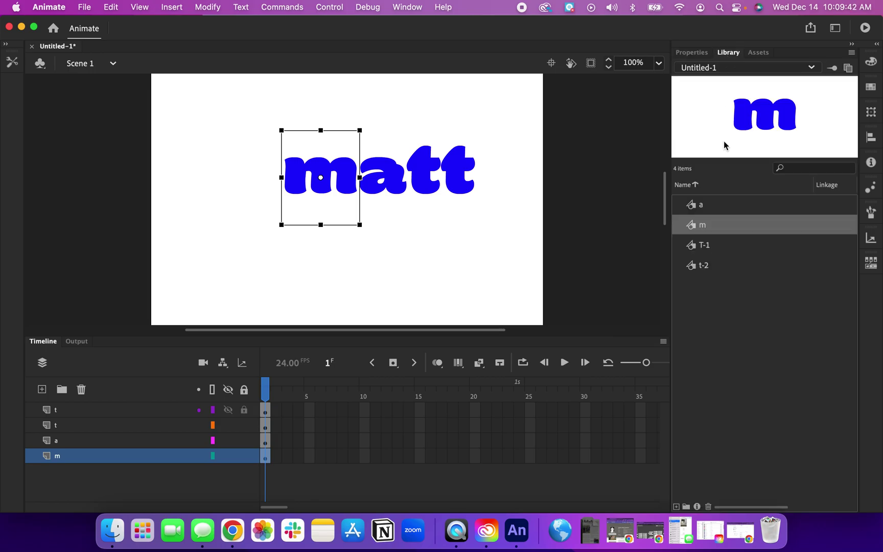
pyautogui.click(710, 267)
pyautogui.click(708, 247)
pyautogui.click(705, 227)
pyautogui.click(702, 207)
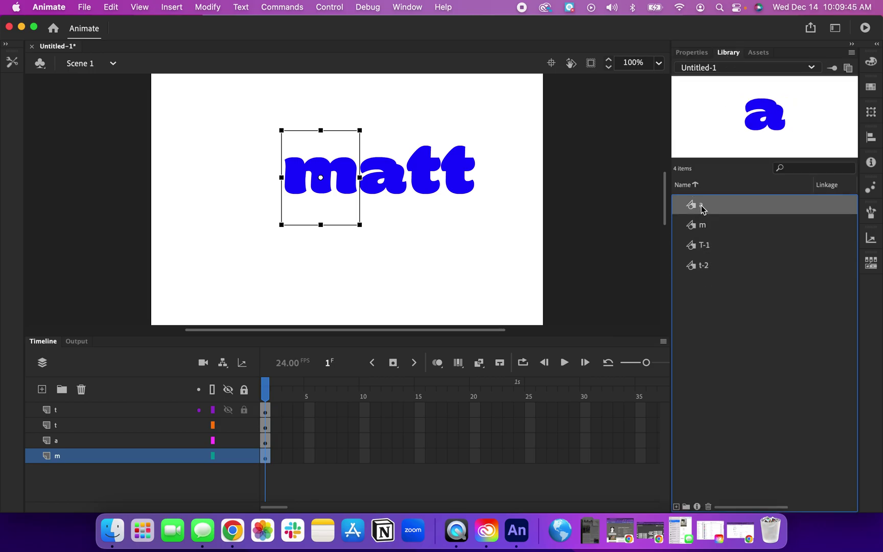
pyautogui.click(692, 53)
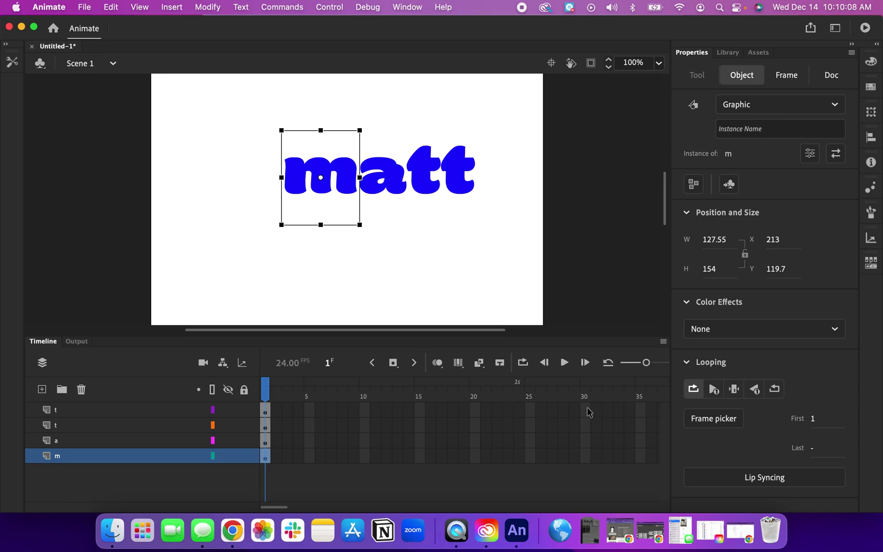
# Insert keyframes at frame 30 on all four letter layers.
pyautogui.moveTo(587, 412); pyautogui.dragTo(585, 462)
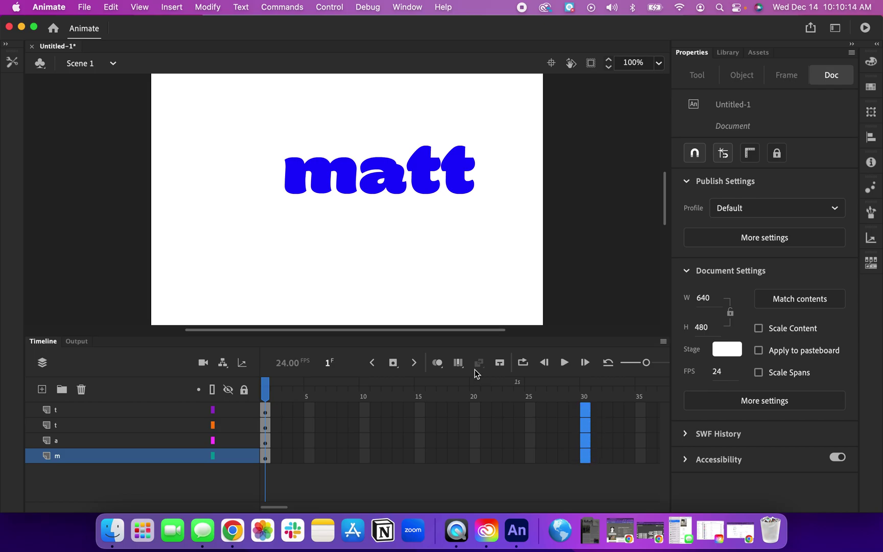
pyautogui.click(395, 362)
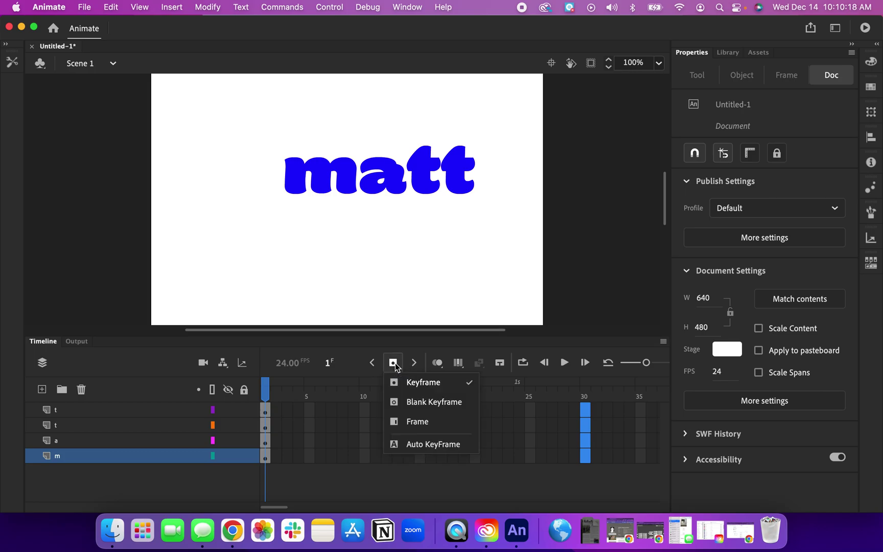
pyautogui.click(403, 381)
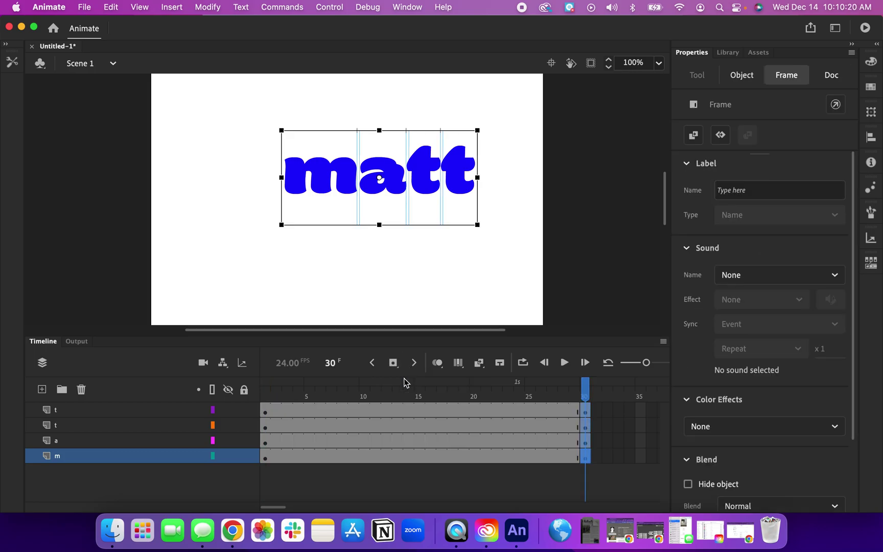
# Insert keyframes at frame 40 on all four letter layers.
pyautogui.hscroll(5, 428, 480)
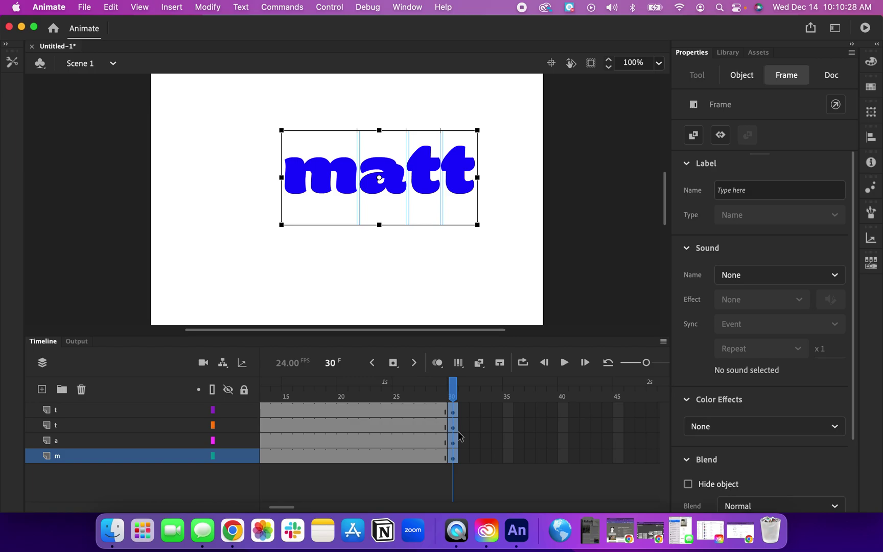
pyautogui.moveTo(565, 414); pyautogui.dragTo(568, 469)
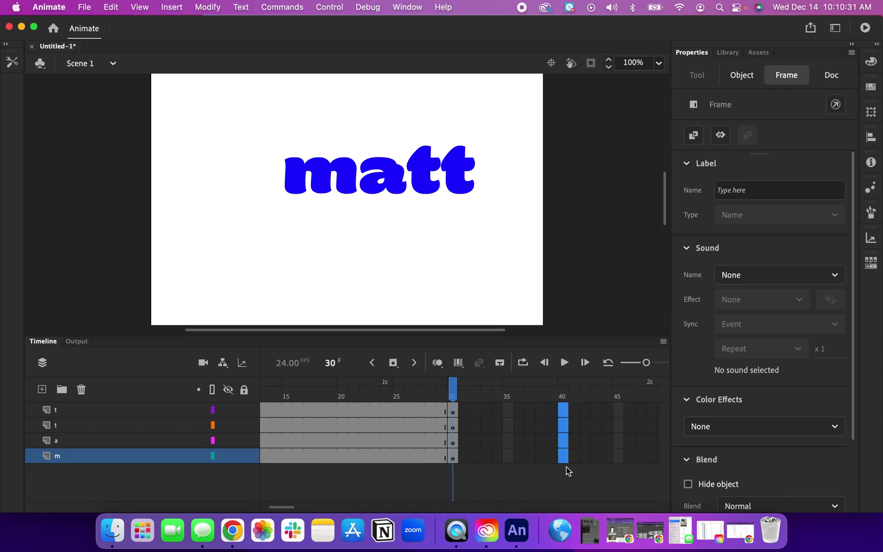
pyautogui.click(393, 362)
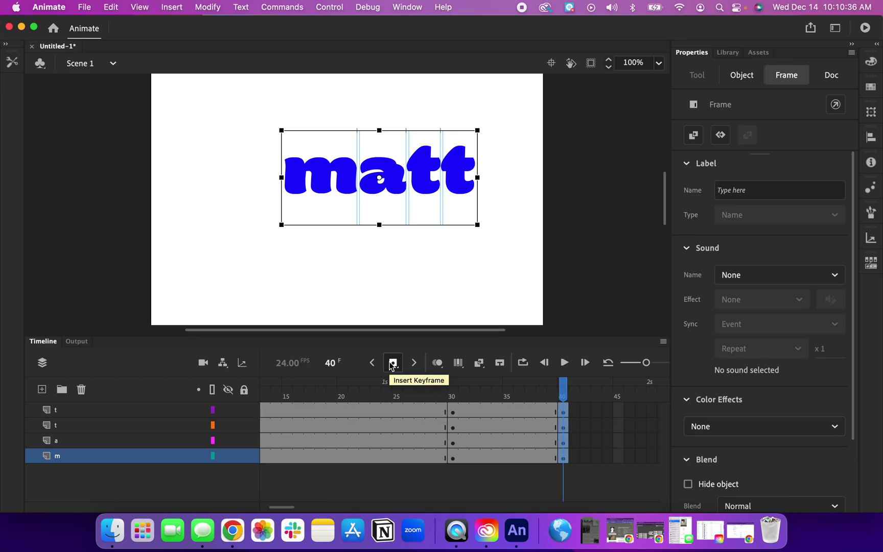
# At frame 1, move the letter m to the stage's lower-left corner, about X 14, Y 262.
pyautogui.hscroll(5, 394, 425)
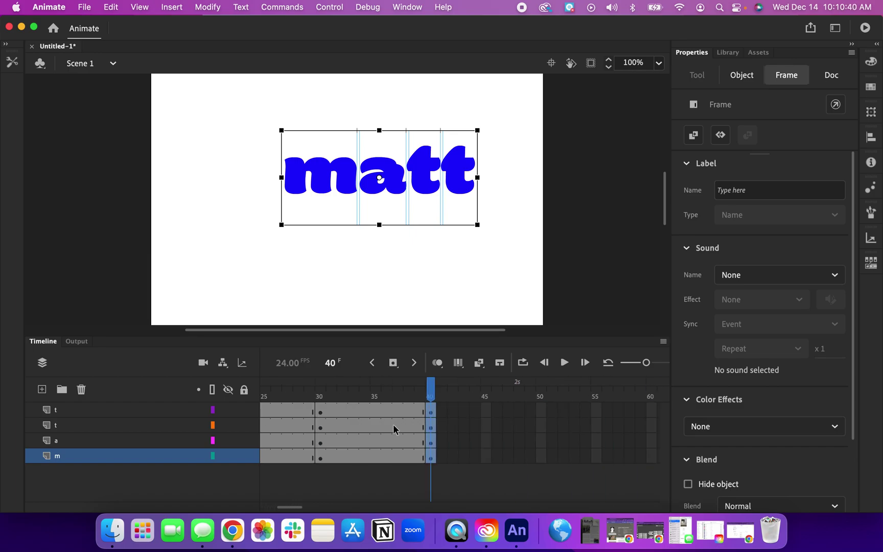
pyautogui.hscroll(-10, 394, 425)
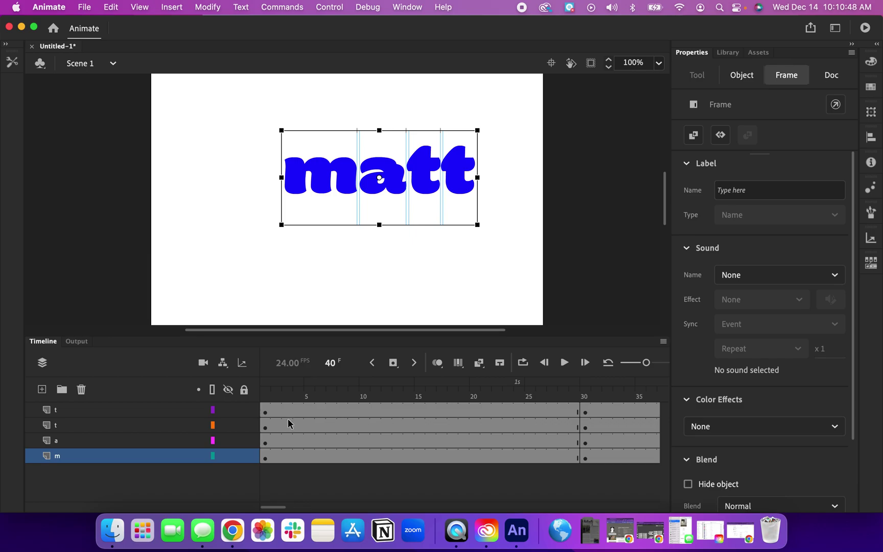
pyautogui.click(265, 458)
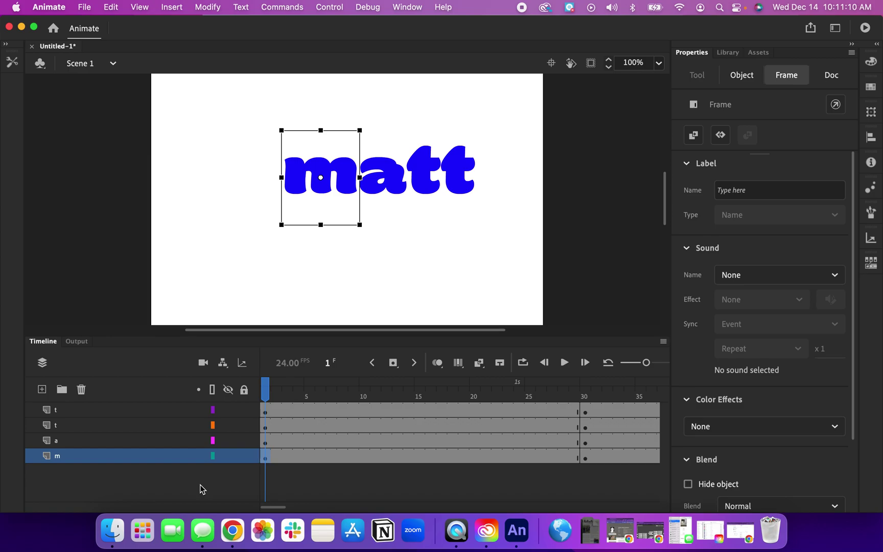
pyautogui.moveTo(322, 195); pyautogui.dragTo(198, 280)
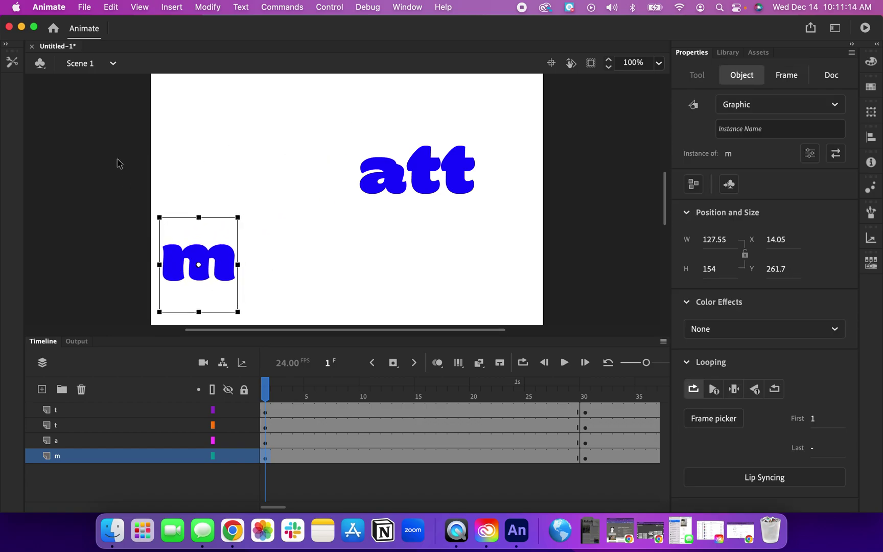
# Rotate the m diagonally and enlarge it to about 327 by 327 with Free Transform, placing it partly off the stage's lower-left corner.
pyautogui.click(12, 61)
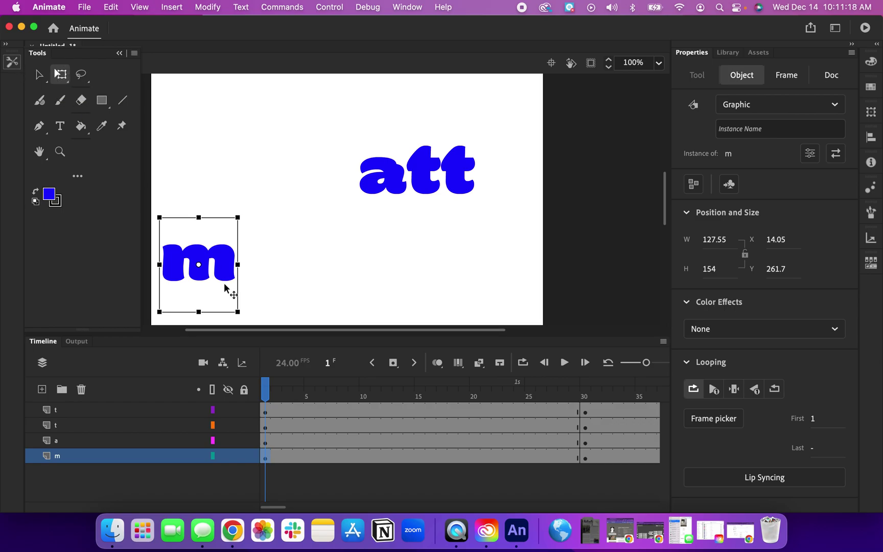
pyautogui.moveTo(245, 316); pyautogui.dragTo(215, 217)
pyautogui.moveTo(226, 292); pyautogui.dragTo(263, 329)
pyautogui.moveTo(227, 291); pyautogui.dragTo(198, 308)
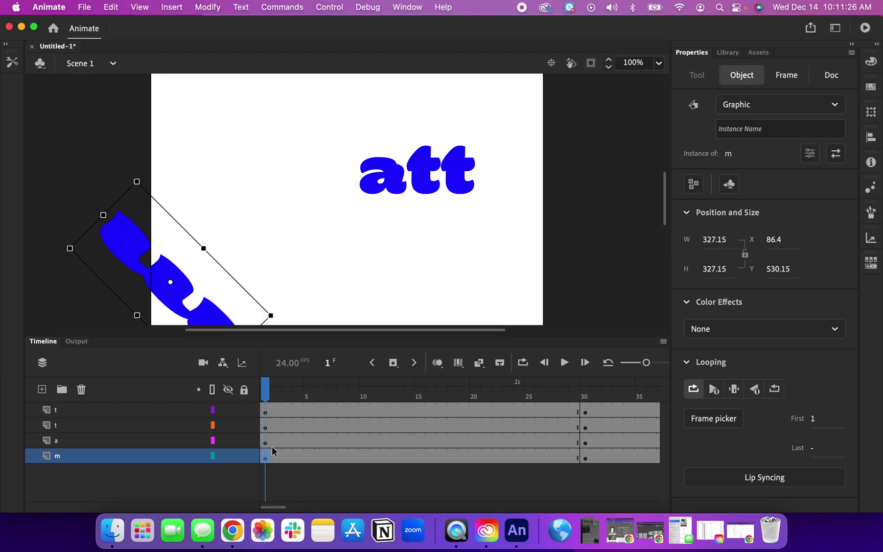
# Insert a keyframe at frame 5 on the m layer, then move the m near the stage's right edge, rotated and shrunk to about 155 by 142.
pyautogui.click(308, 456)
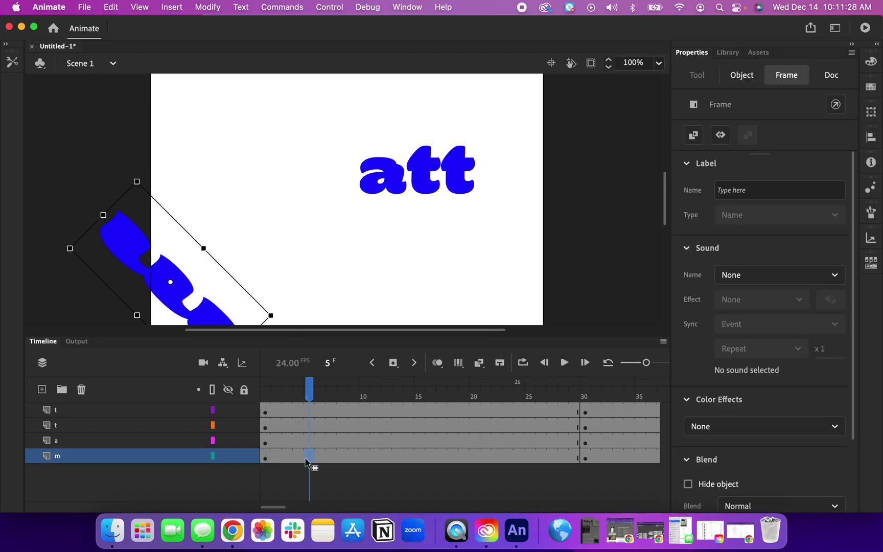
pyautogui.click(393, 363)
pyautogui.moveTo(194, 289); pyautogui.dragTo(529, 240)
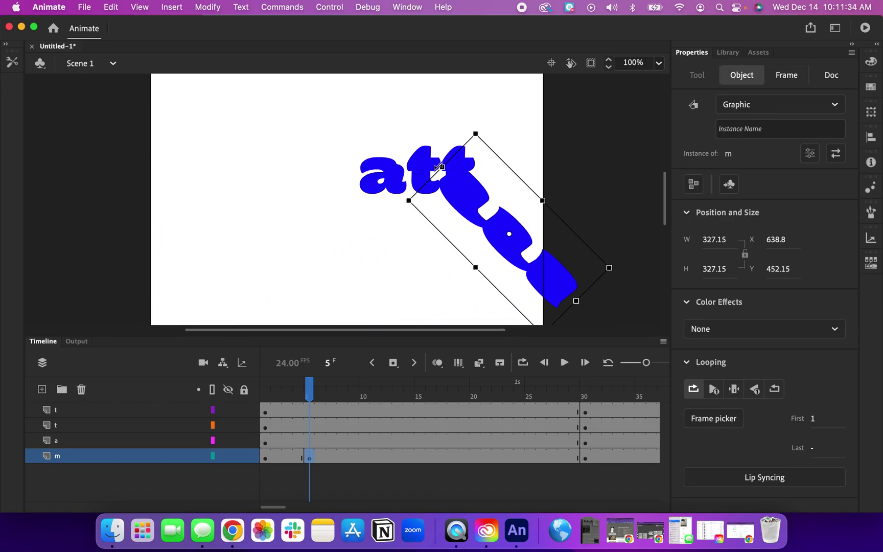
pyautogui.moveTo(442, 166); pyautogui.dragTo(466, 296)
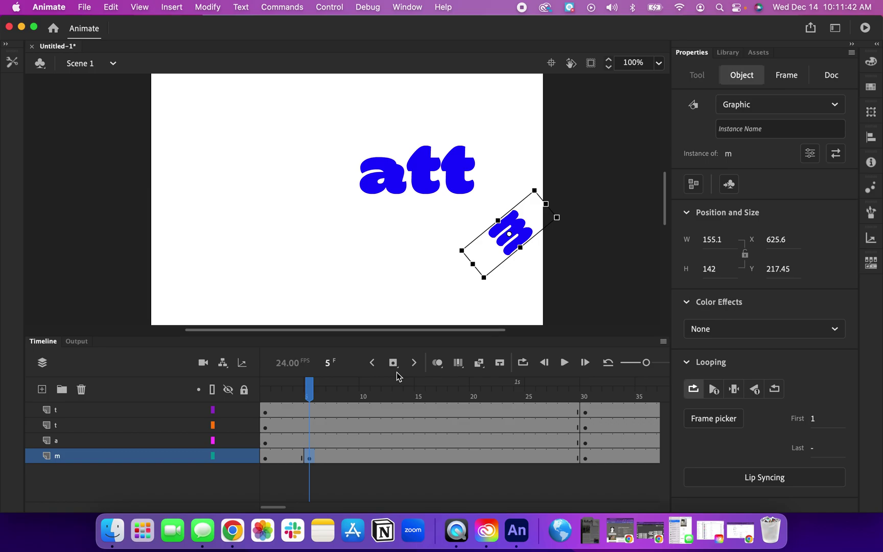
# Insert a keyframe at frame 10 on the m layer and place the m at the stage's upper-left corner, tilted and enlarged to about 238 by 220.
pyautogui.click(363, 457)
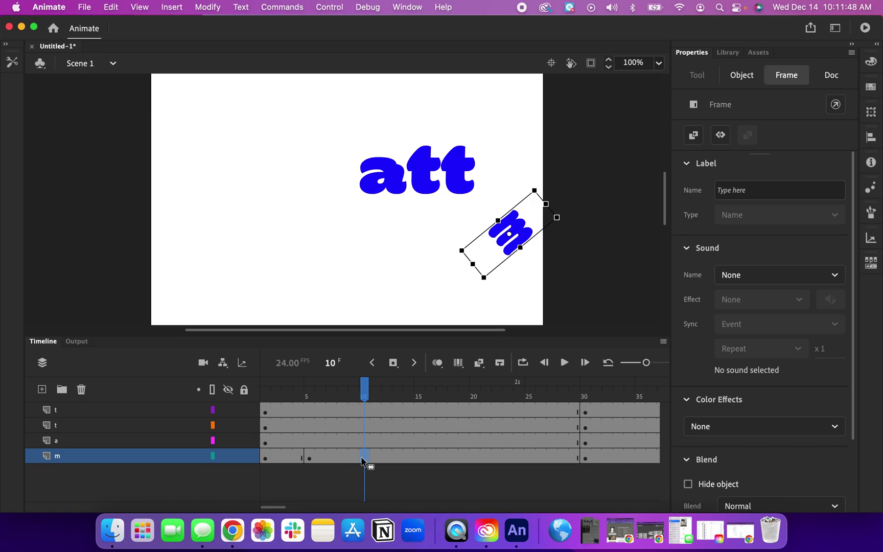
pyautogui.click(393, 362)
pyautogui.moveTo(506, 235); pyautogui.dragTo(276, 210)
pyautogui.moveTo(244, 149); pyautogui.dragTo(176, 74)
pyautogui.moveTo(209, 113); pyautogui.dragTo(233, 40)
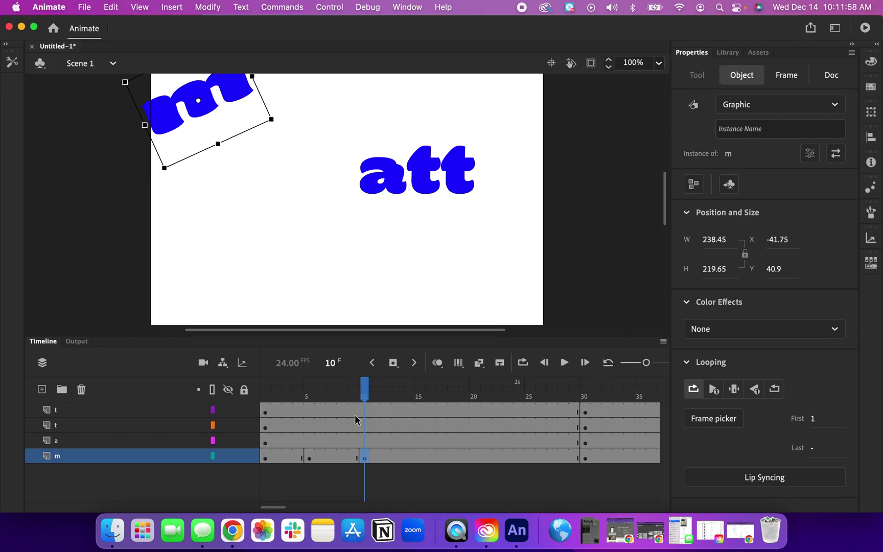
# Add a keyframe at frame 15 for the m and stretch it to about 438 by 310, partly below the stage's lower edge.
pyautogui.click(416, 462)
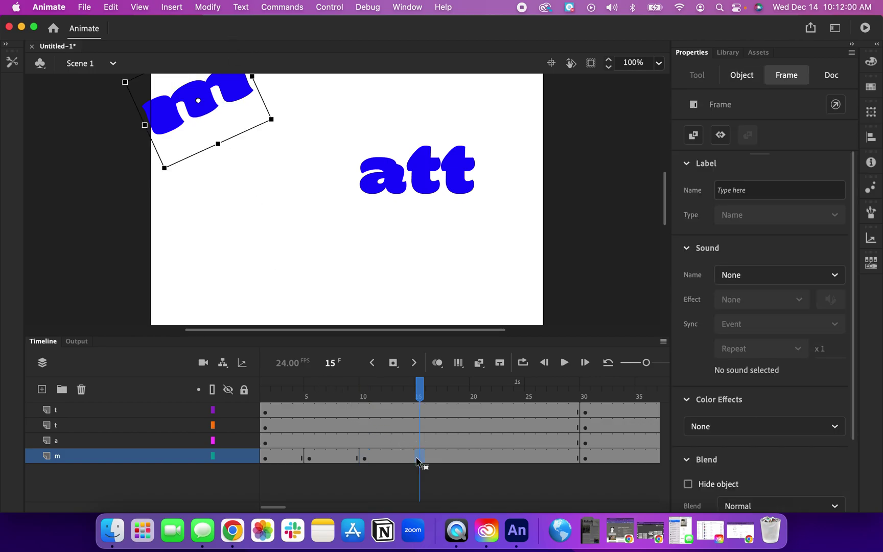
pyautogui.click(393, 363)
pyautogui.moveTo(236, 97); pyautogui.dragTo(435, 271)
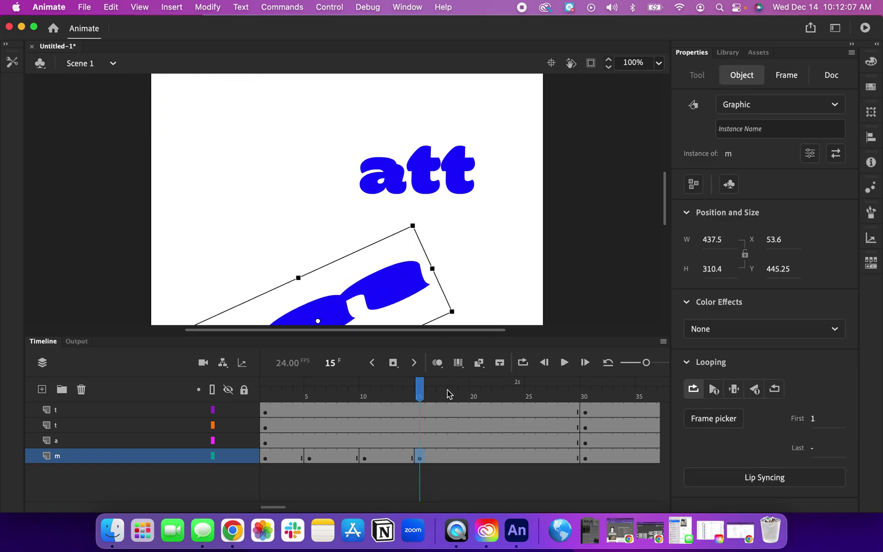
# Add a keyframe at frame 20 for the m and squeeze it to about 48 by 157, nearly upright above the first t.
pyautogui.click(471, 459)
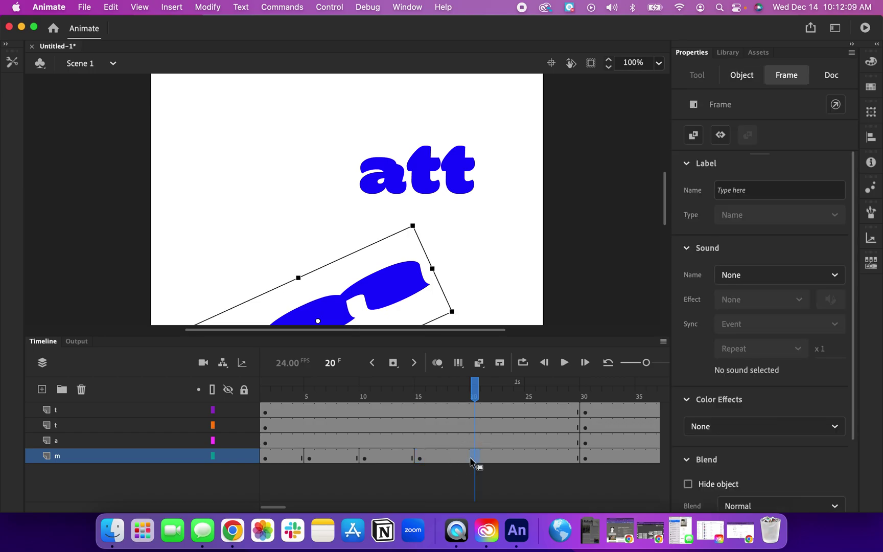
pyautogui.click(396, 365)
pyautogui.moveTo(349, 298); pyautogui.dragTo(385, 126)
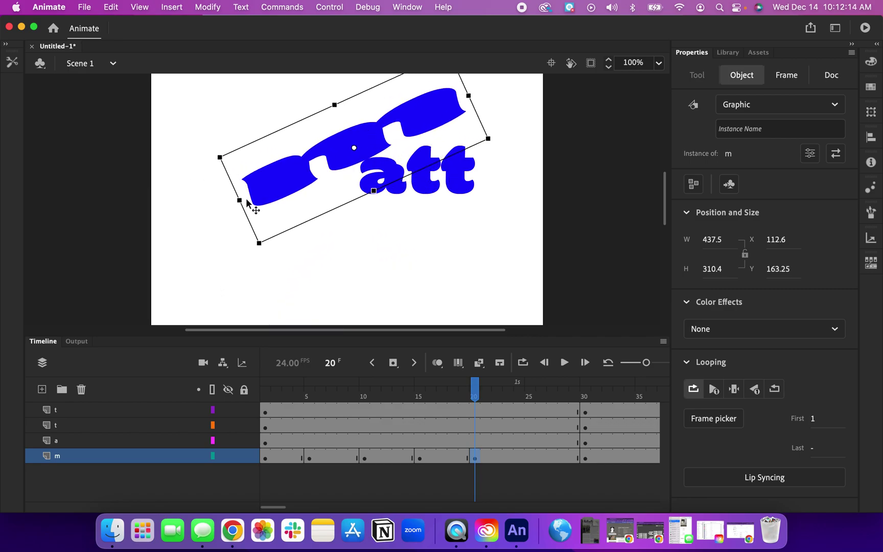
pyautogui.moveTo(239, 199); pyautogui.dragTo(352, 162)
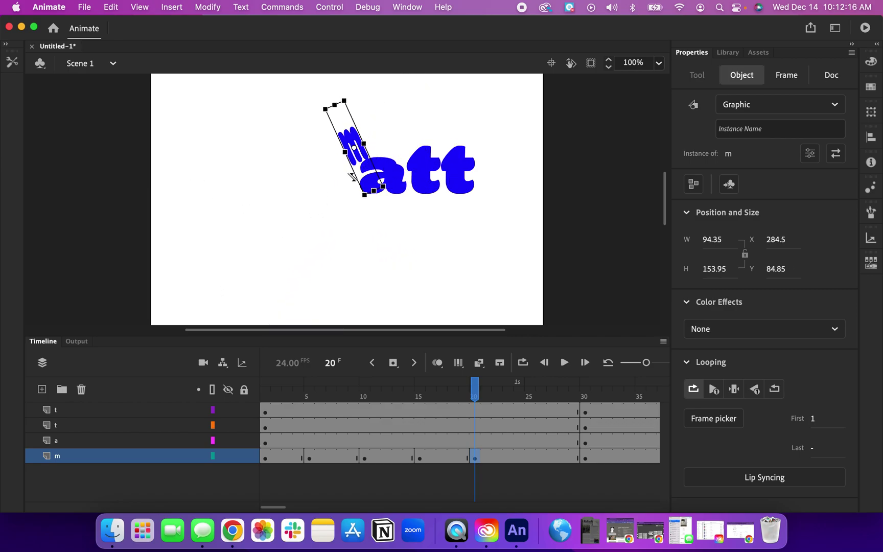
pyautogui.moveTo(323, 201); pyautogui.dragTo(428, 81)
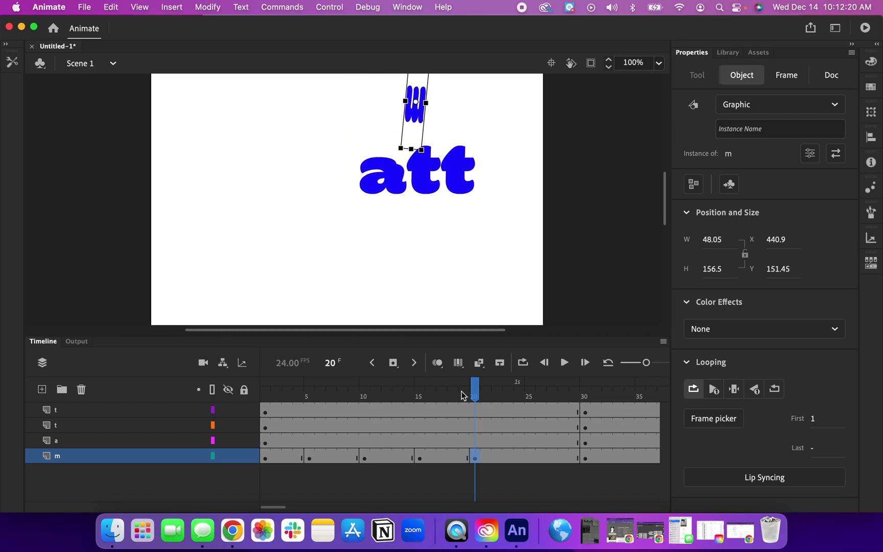
# Add a keyframe at frame 25 for the m, move it below the a, and rotate and widen it to about 166 by 186.
pyautogui.click(529, 458)
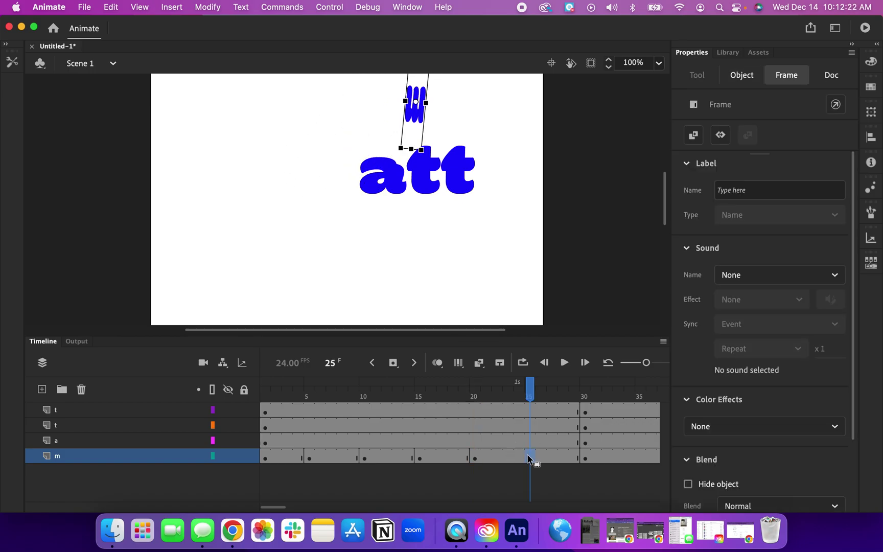
pyautogui.click(393, 362)
pyautogui.moveTo(415, 118); pyautogui.dragTo(367, 292)
pyautogui.moveTo(390, 235); pyautogui.dragTo(352, 313)
pyautogui.moveTo(359, 269); pyautogui.dragTo(330, 267)
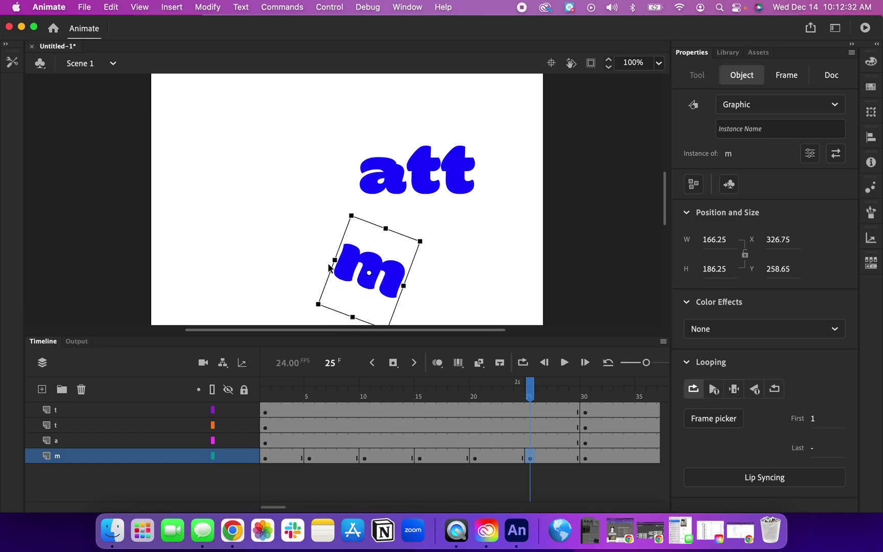
# Scrub back to frame 1 to review the m's keyframe poses.
pyautogui.moveTo(529, 392); pyautogui.dragTo(293, 427)
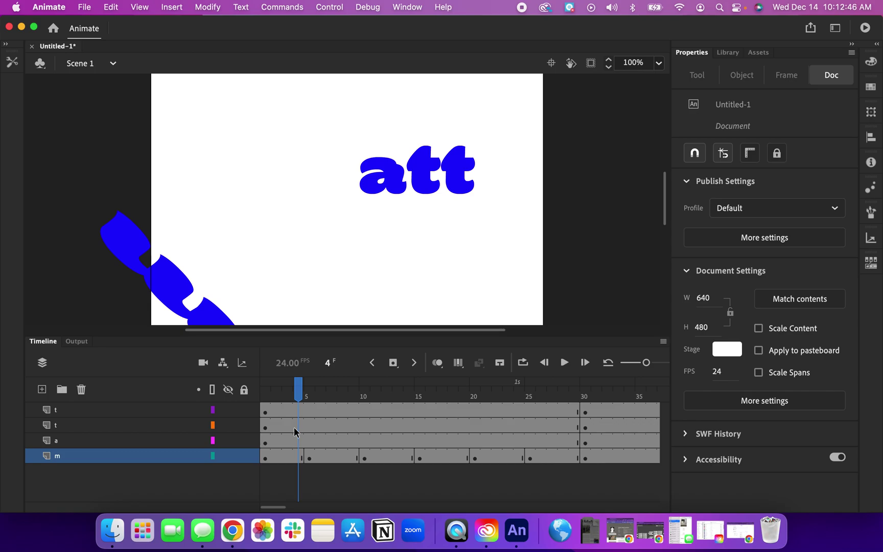
pyautogui.click(276, 459)
pyautogui.click(285, 462)
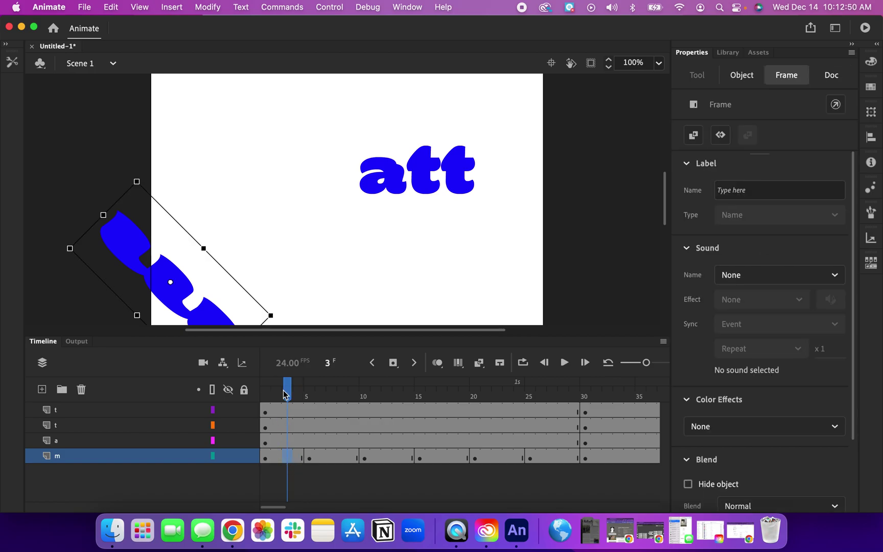
pyautogui.moveTo(289, 396); pyautogui.dragTo(254, 396)
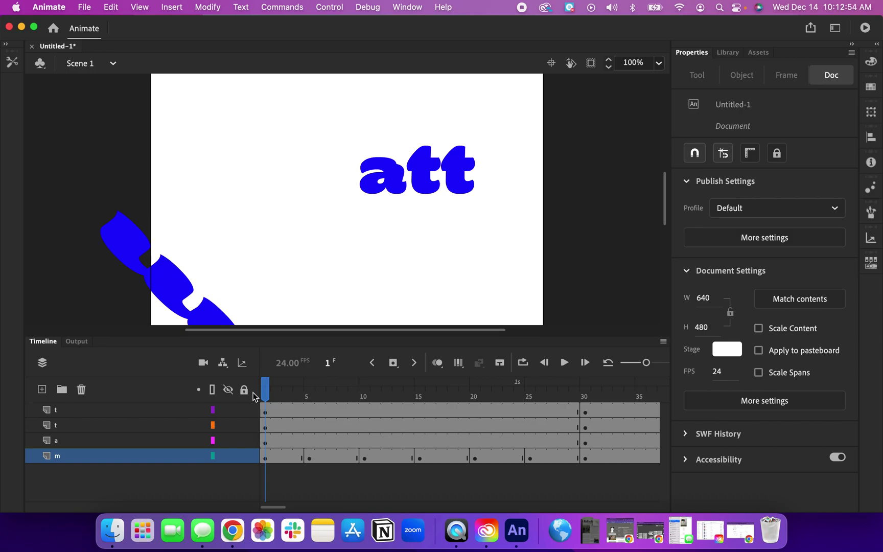
pyautogui.click(265, 458)
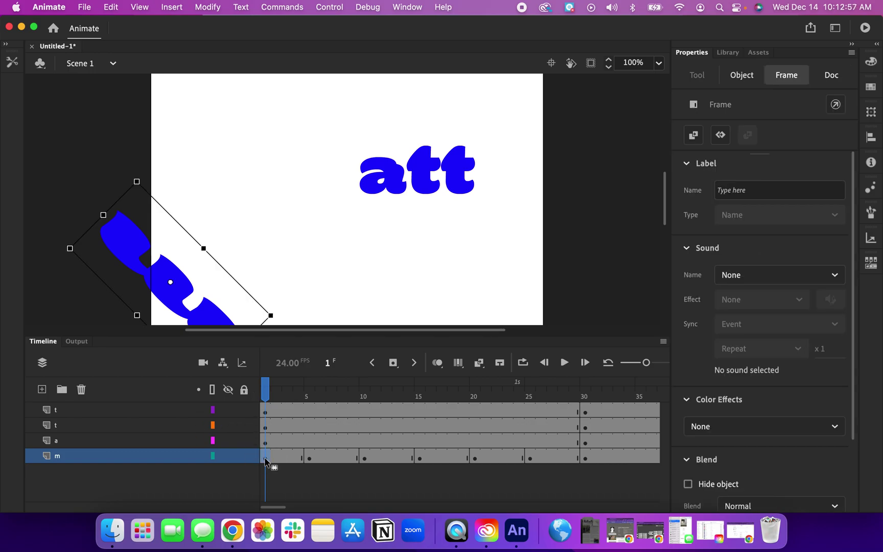
pyautogui.keyDown('shift'); pyautogui.click(531, 458); pyautogui.keyUp('shift')
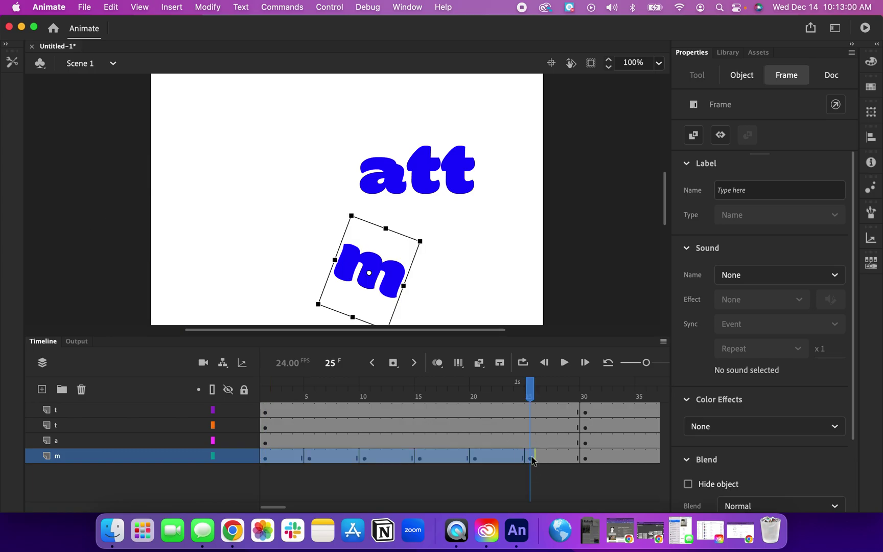
pyautogui.keyDown('shift'); pyautogui.click(585, 458); pyautogui.keyUp('shift')
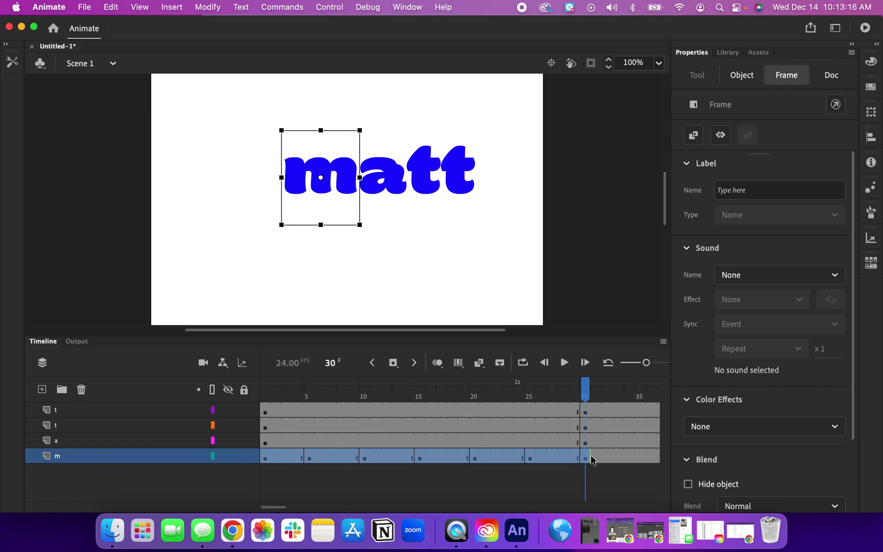
pyautogui.click(544, 276)
# Create a classic tween across frames 1 to 30 on the m layer.
pyautogui.click(265, 460)
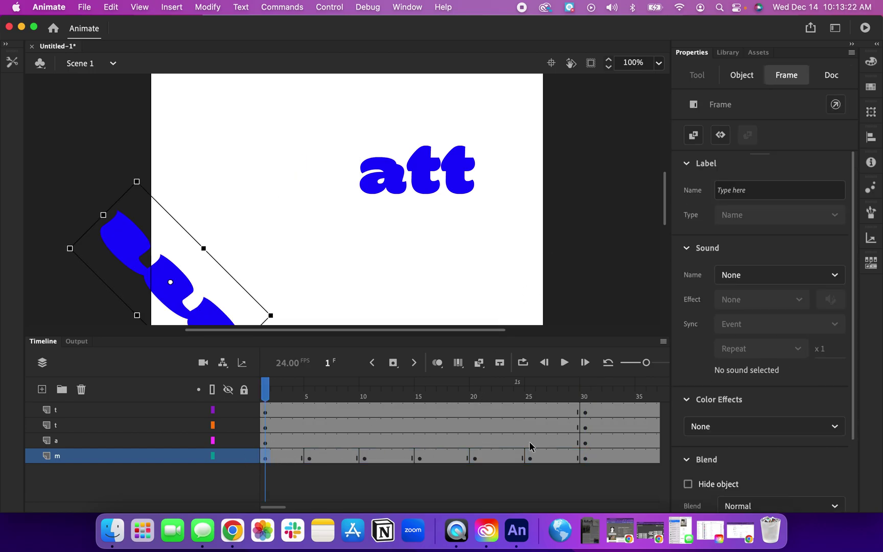
pyautogui.keyDown('shift'); pyautogui.click(585, 459); pyautogui.keyUp('shift')
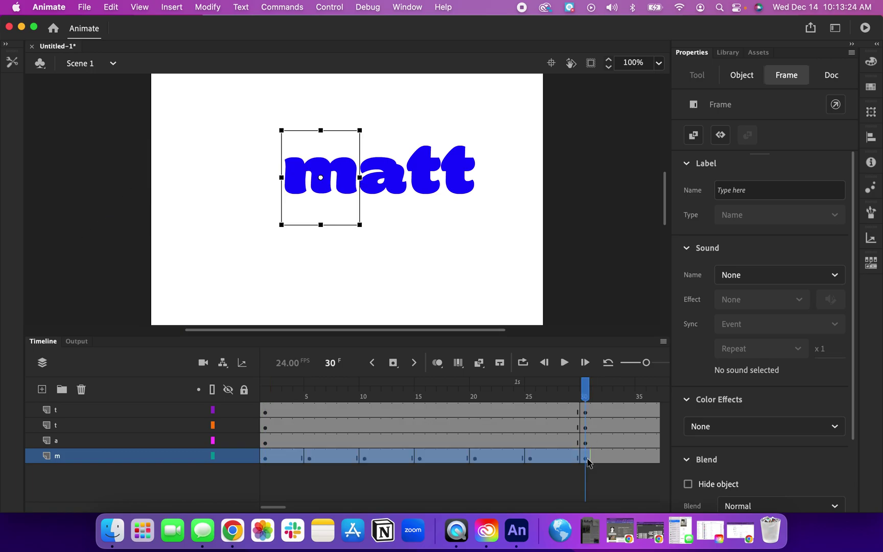
pyautogui.moveTo(587, 461); pyautogui.dragTo(447, 463)
pyautogui.rightClick(447, 462)
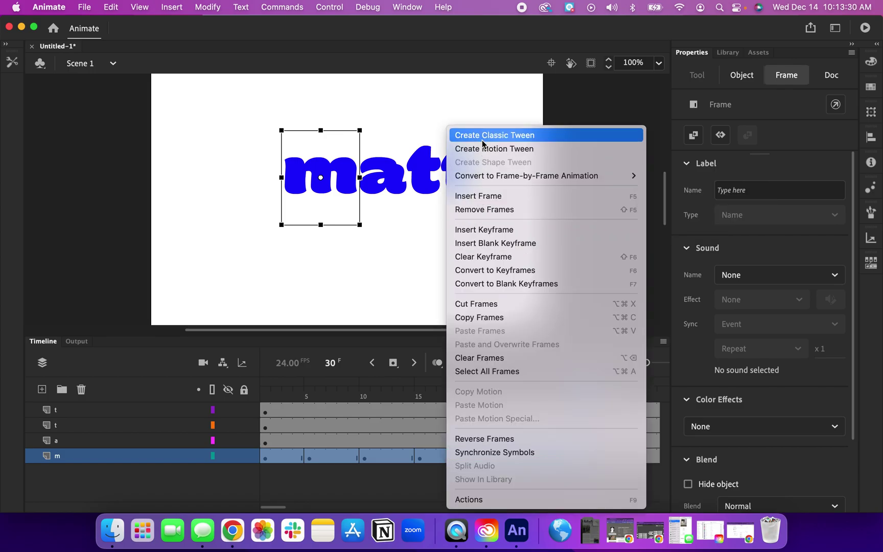
pyautogui.click(302, 318)
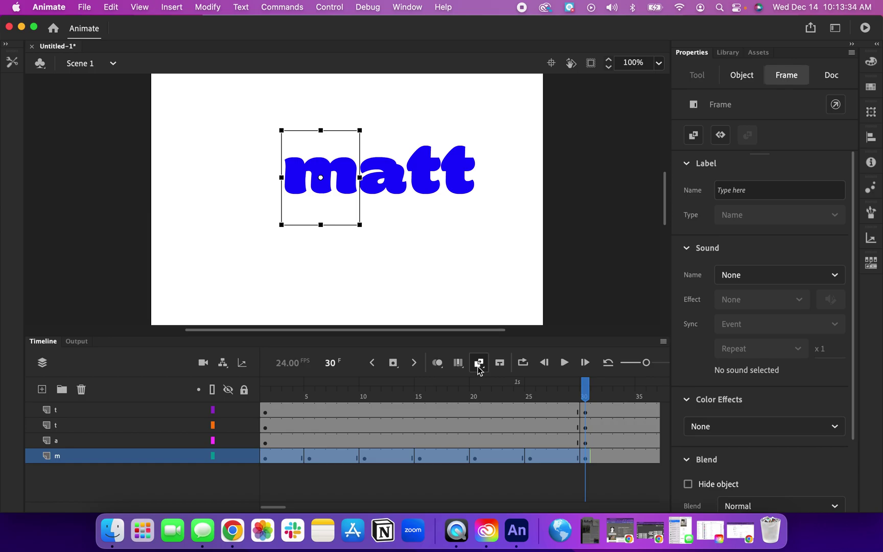
pyautogui.click(479, 363)
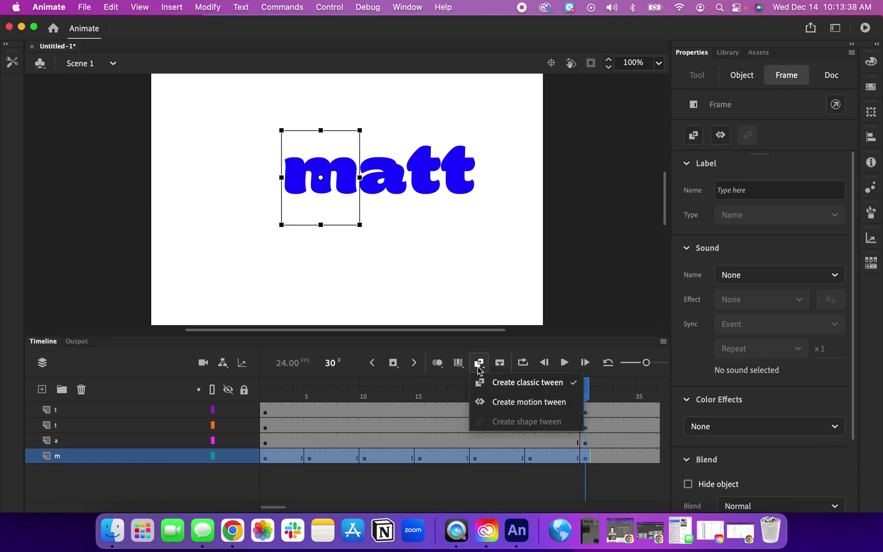
pyautogui.click(498, 391)
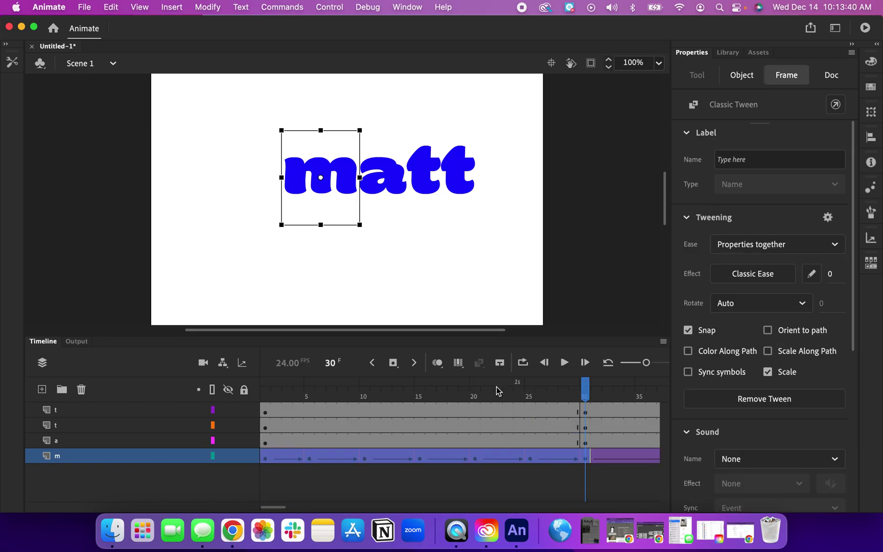
# Scrub through the timeline back to frame 1 to check the m's tweened motion.
pyautogui.click(585, 396)
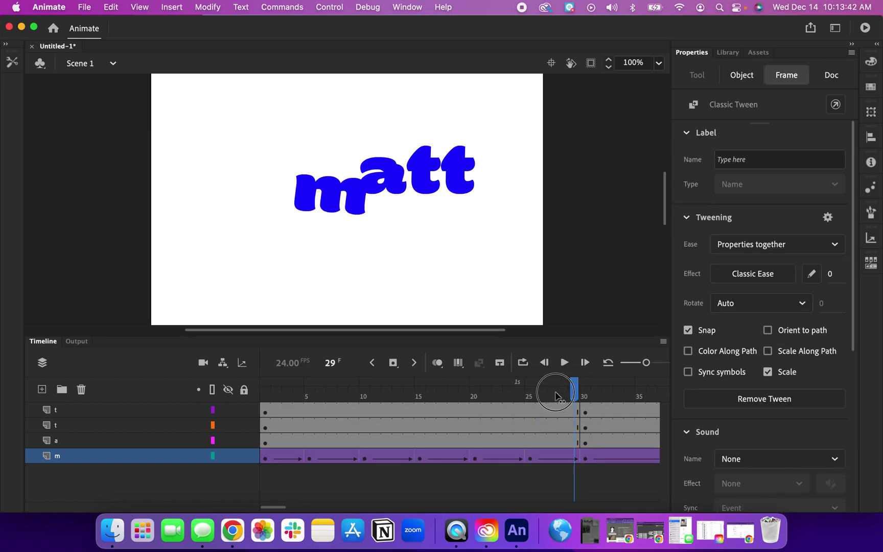
pyautogui.click(639, 435)
pyautogui.moveTo(639, 434); pyautogui.dragTo(259, 433)
pyautogui.click(260, 433)
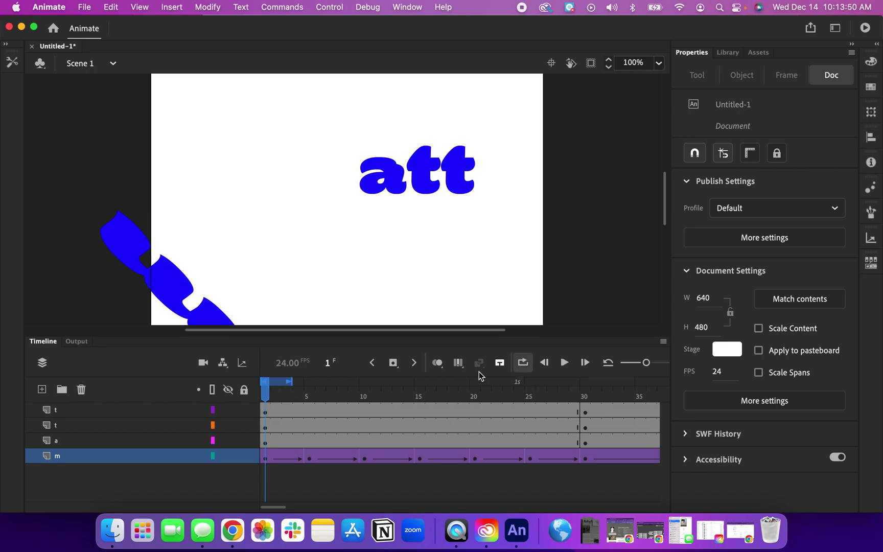
# Turn on looping for frames 1 to about 31 and play the m's animation.
pyautogui.click(523, 362)
pyautogui.moveTo(552, 383); pyautogui.dragTo(599, 381)
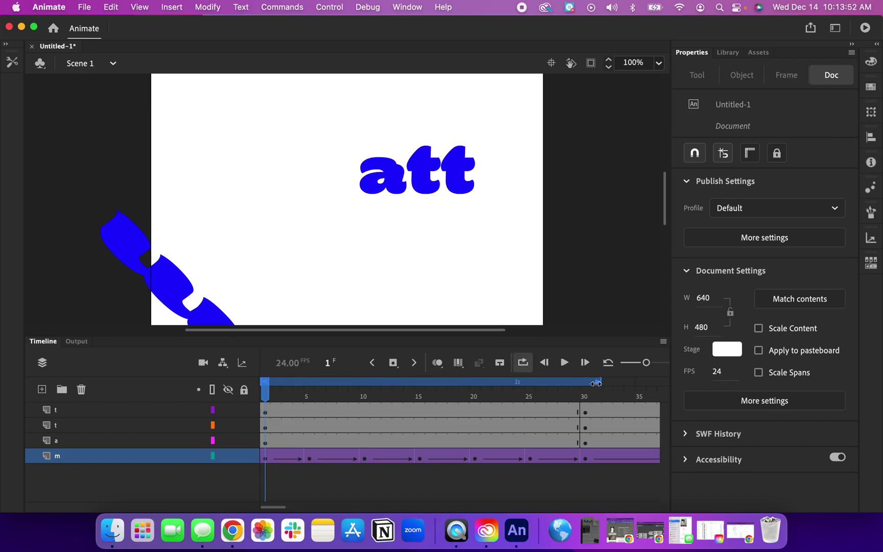
pyautogui.click(566, 366)
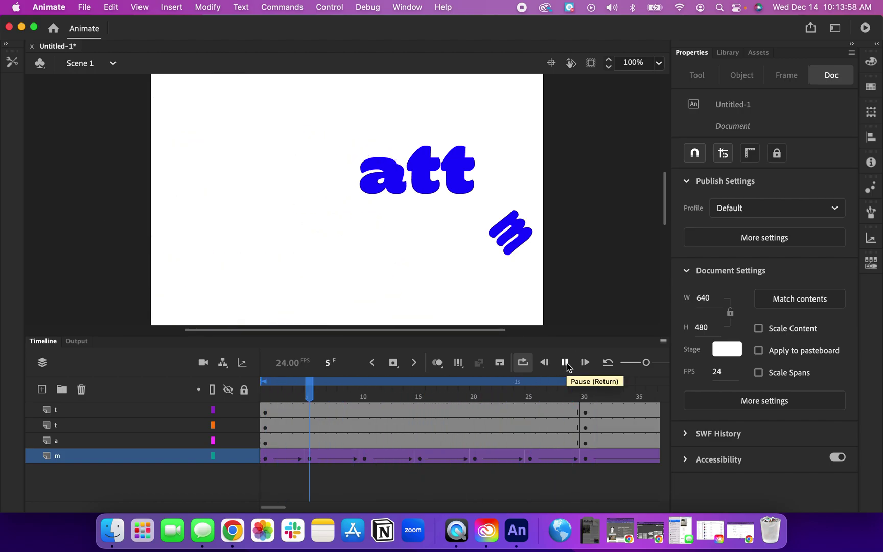
pyautogui.click(565, 363)
# Extend the loop range to frame 40 and play the looped animation.
pyautogui.hscroll(5, 534, 429)
pyautogui.hscroll(-5, 534, 430)
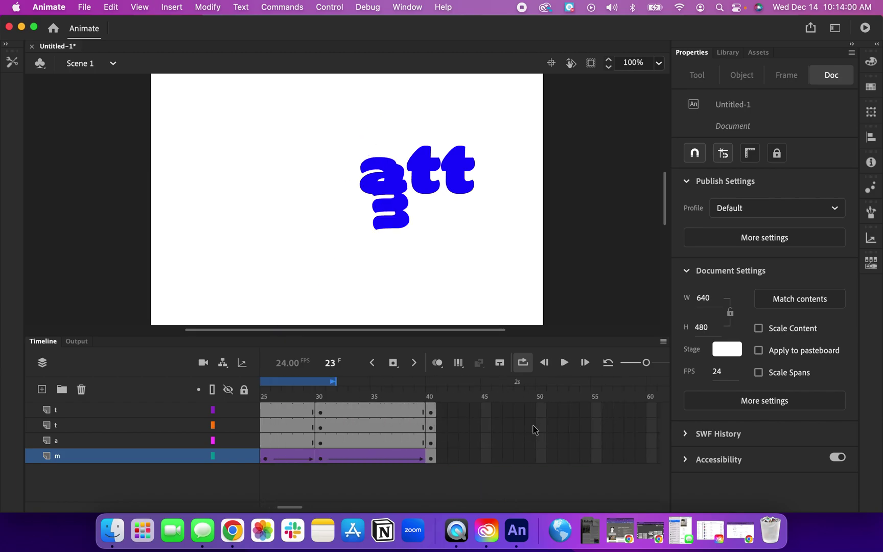
pyautogui.moveTo(425, 384); pyautogui.dragTo(521, 382)
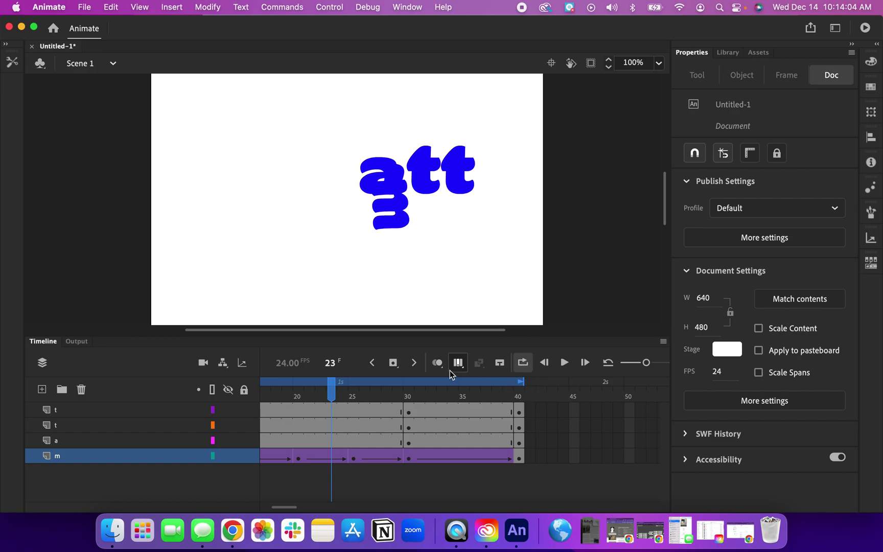
pyautogui.click(565, 363)
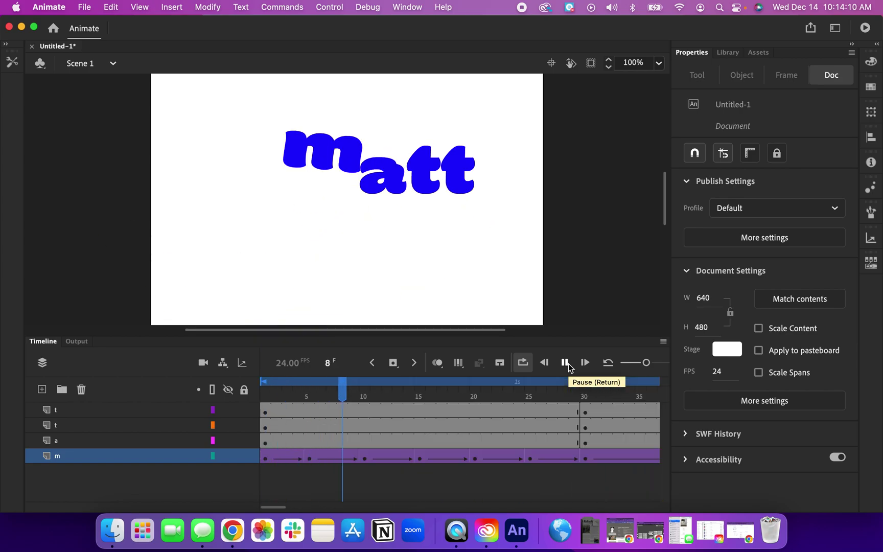
pyautogui.click(566, 363)
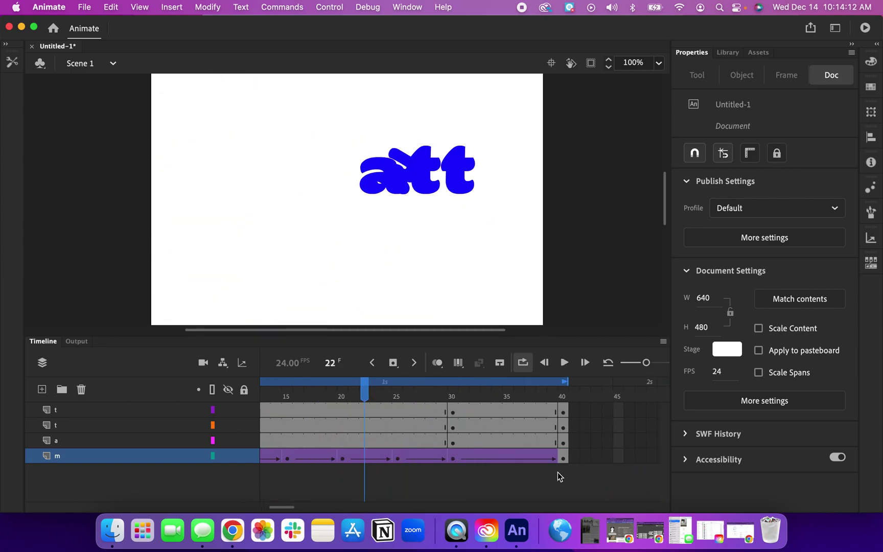
# Remove the classic tween between frames 30 and 40 on the m layer.
pyautogui.rightClick(495, 463)
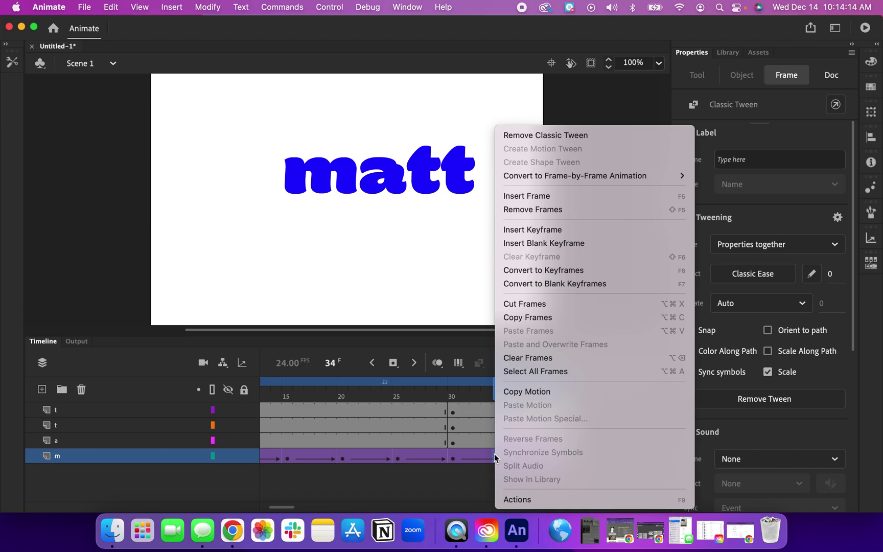
pyautogui.click(532, 137)
pyautogui.hscroll(-5, 452, 426)
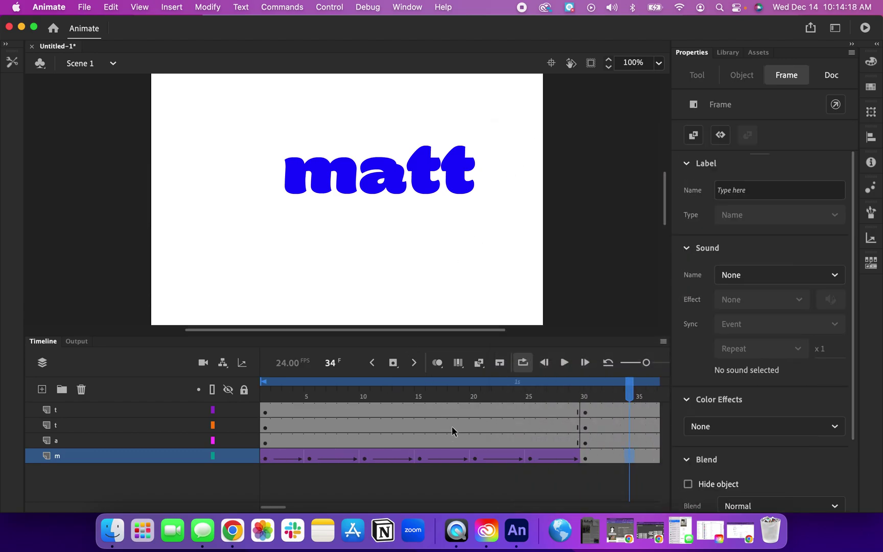
# Select the m layer's tweened frames 1 to 29 and scrub back to frame 1 to review the motion.
pyautogui.click(264, 460)
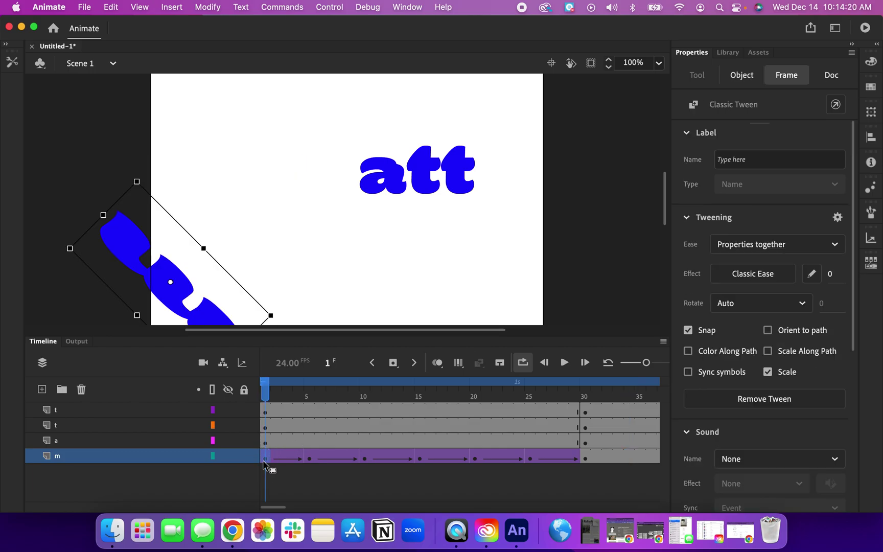
pyautogui.click(577, 462)
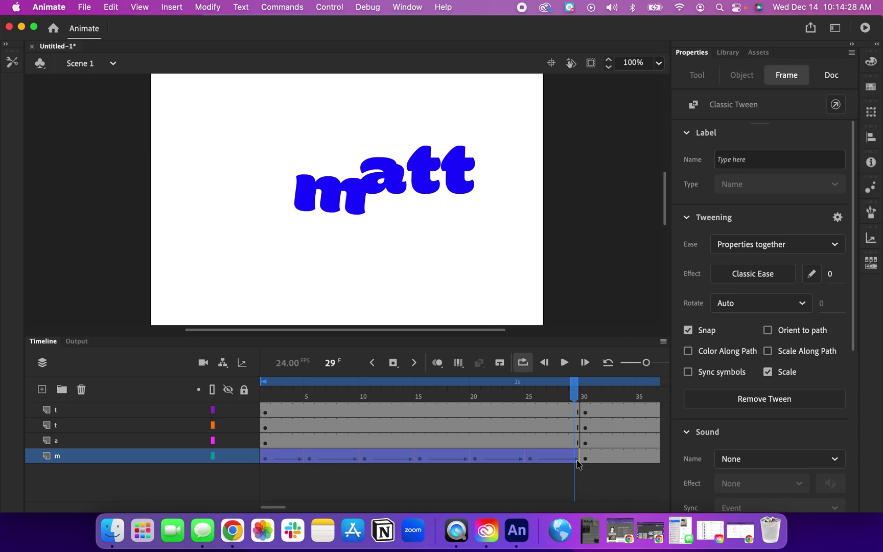
pyautogui.moveTo(572, 393); pyautogui.dragTo(219, 388)
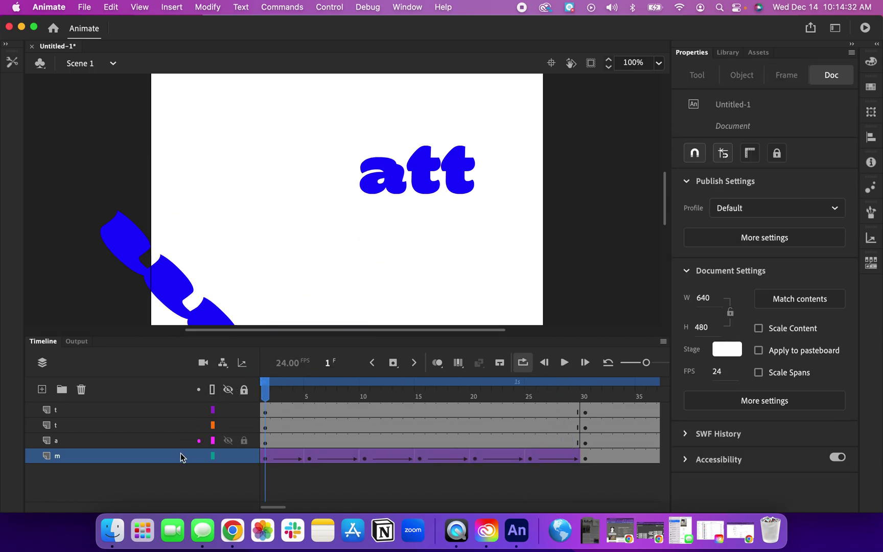
# Lock the m layer, and on frame 1 move the a to the stage's upper-left corner and enlarge it to about 318 px high.
pyautogui.click(243, 456)
pyautogui.click(264, 441)
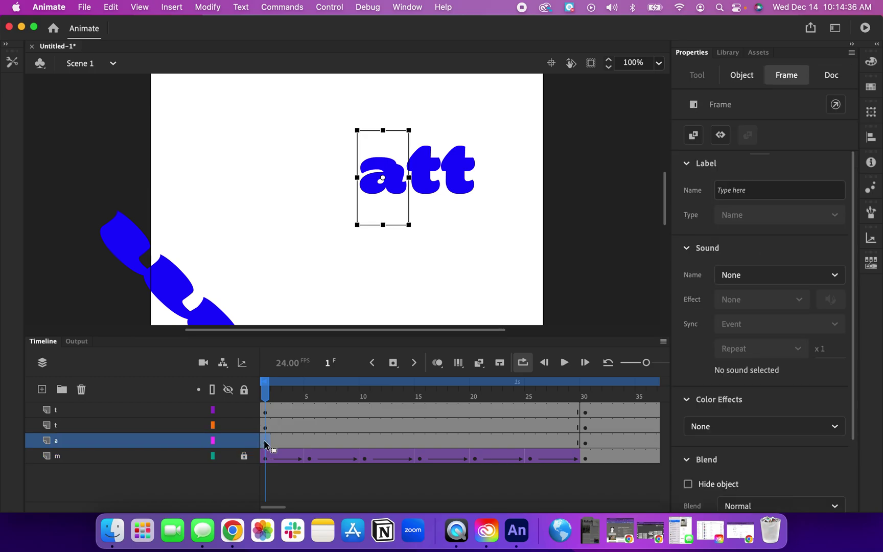
pyautogui.moveTo(380, 190); pyautogui.dragTo(167, 106)
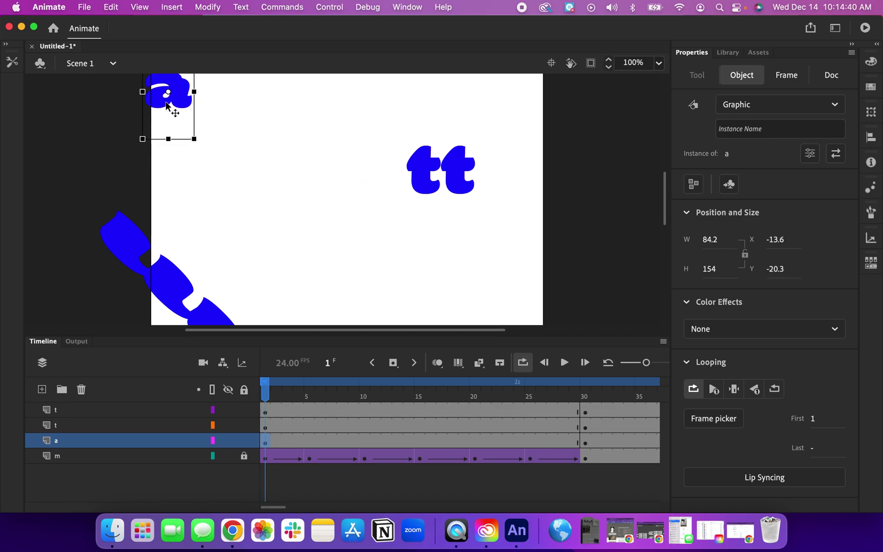
pyautogui.moveTo(194, 139); pyautogui.dragTo(224, 183)
# Add a keyframe at frame 5 on the a layer, moving the a below the two t's and narrowing it to about 82 px.
pyautogui.click(309, 442)
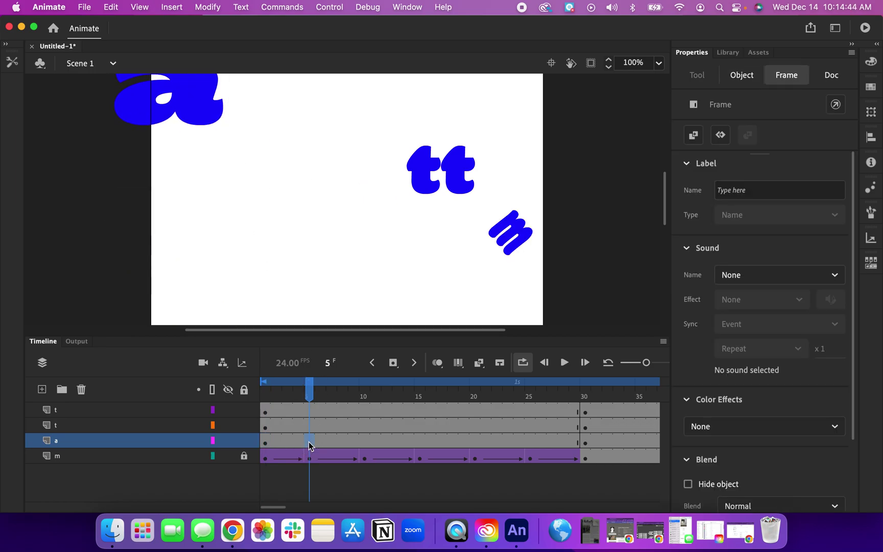
pyautogui.click(395, 363)
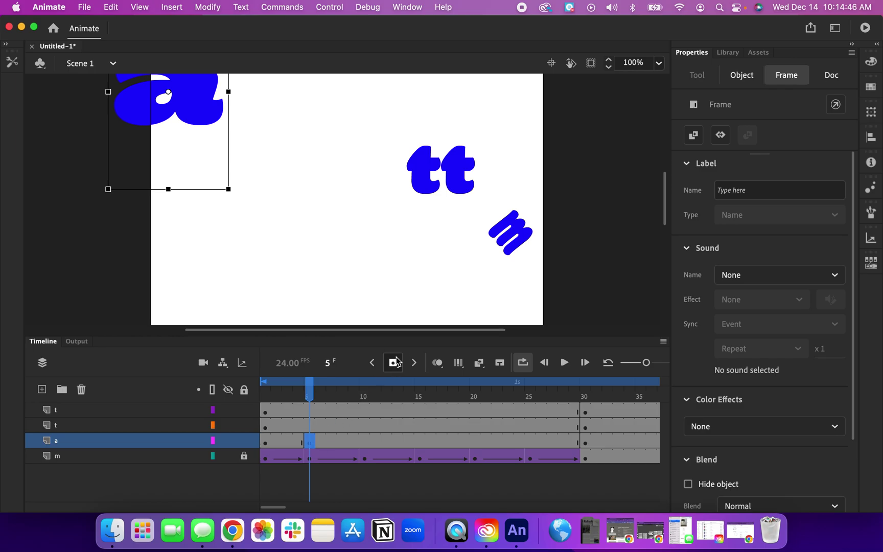
pyautogui.moveTo(203, 118); pyautogui.dragTo(498, 322)
pyautogui.moveTo(393, 294); pyautogui.dragTo(425, 293)
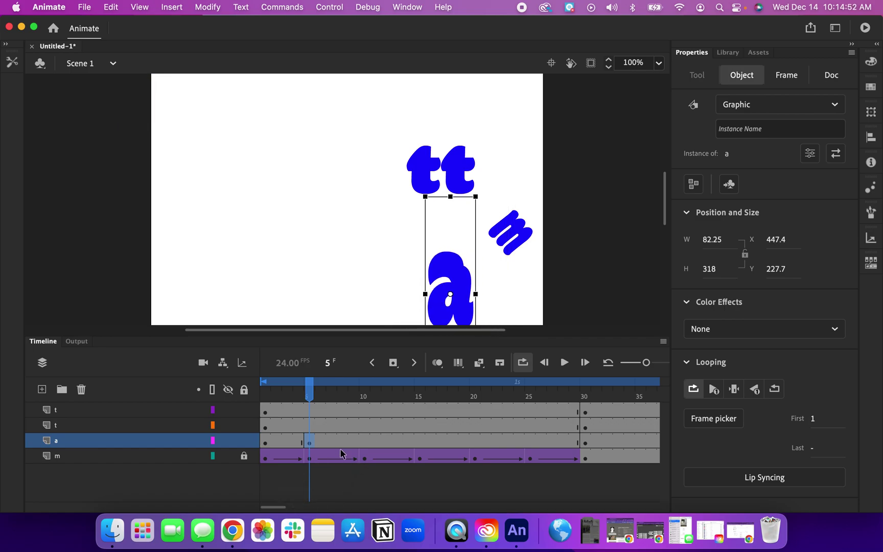
# Select the a layer's frames 1 to 29 and scrub back to frame 12 to review the letters.
pyautogui.click(268, 443)
pyautogui.keyDown('shift'); pyautogui.click(573, 440); pyautogui.keyUp('shift')
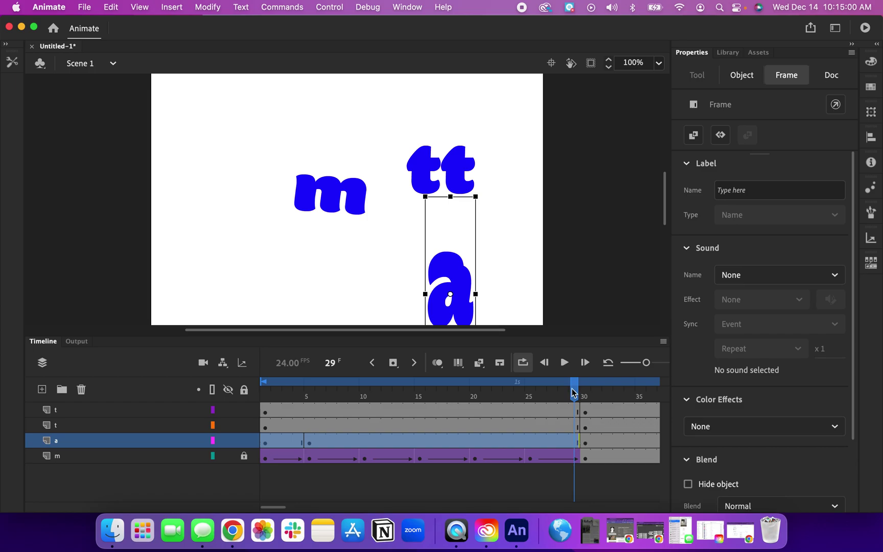
pyautogui.moveTo(575, 388); pyautogui.dragTo(389, 380)
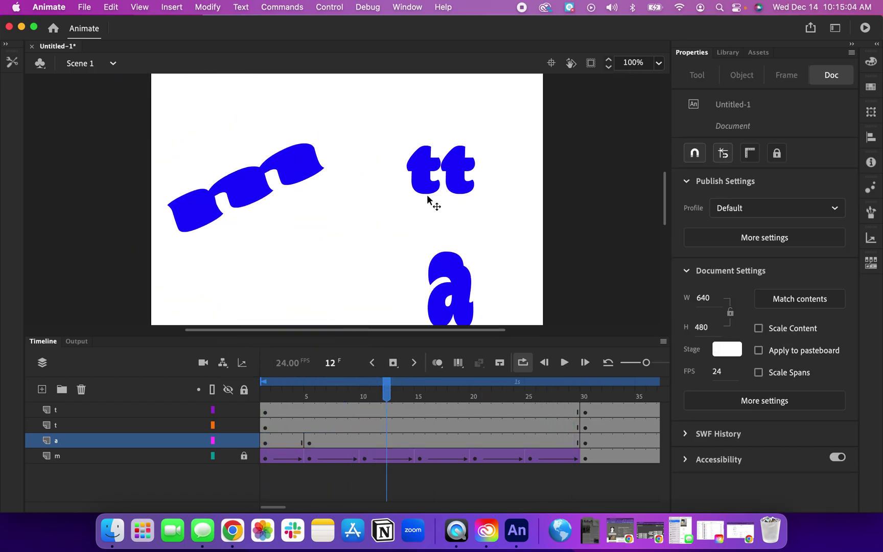
# Look over the available publish formats without exporting, and scrub the timeline back to frame 1.
pyautogui.click(811, 27)
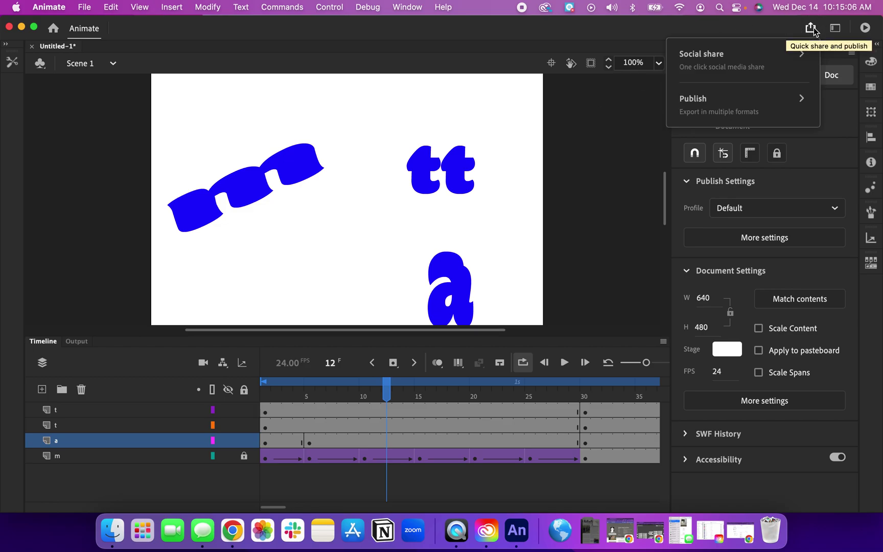
pyautogui.click(721, 116)
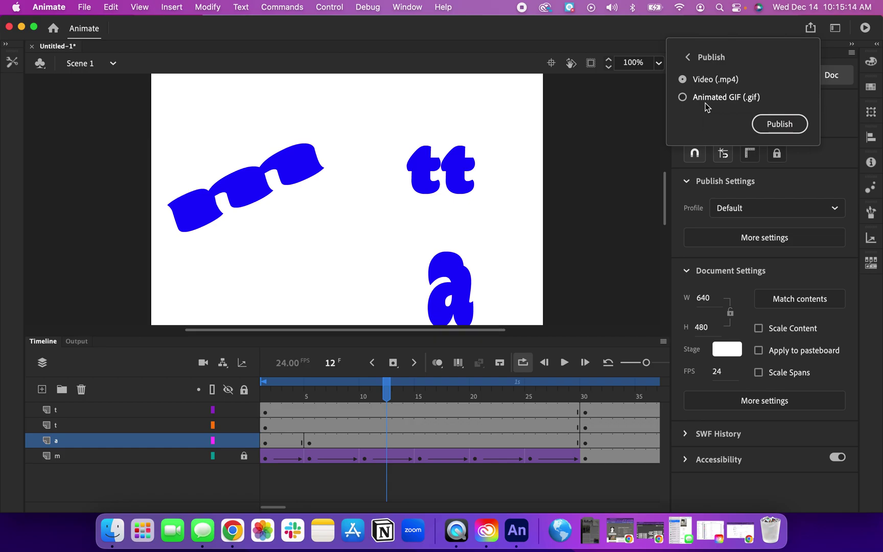
pyautogui.click(600, 191)
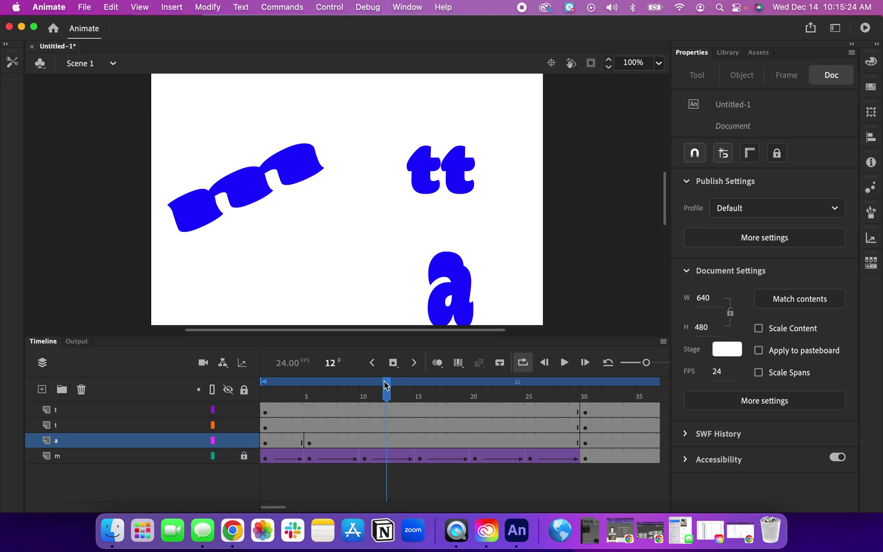
pyautogui.moveTo(378, 381); pyautogui.dragTo(202, 385)
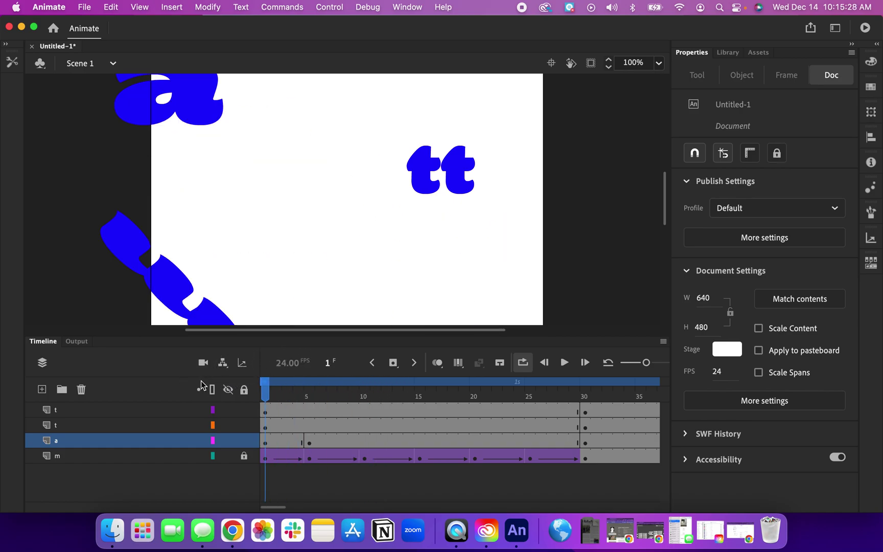